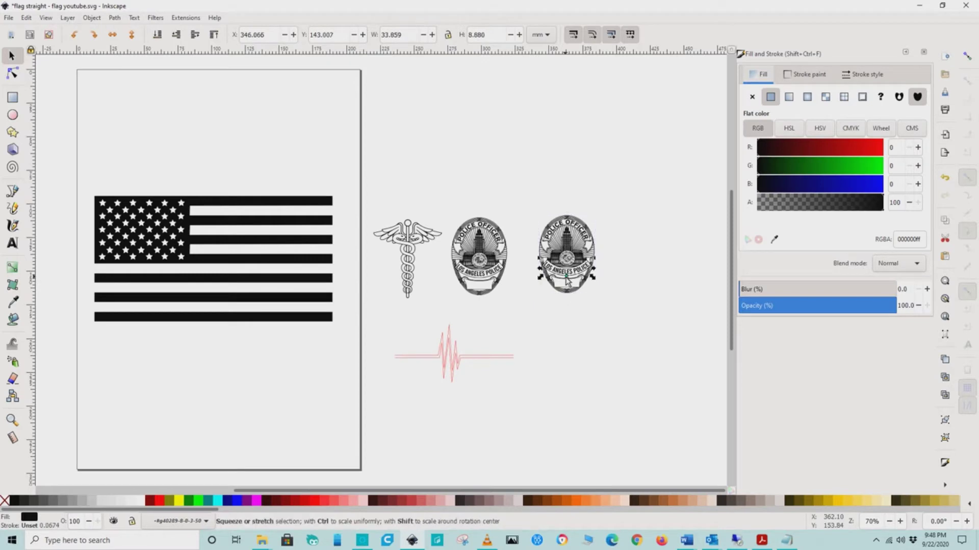
# Break apart the duplicate police badge on the far side of the original into its separate subpaths.
pyautogui.doubleClick(565, 252)
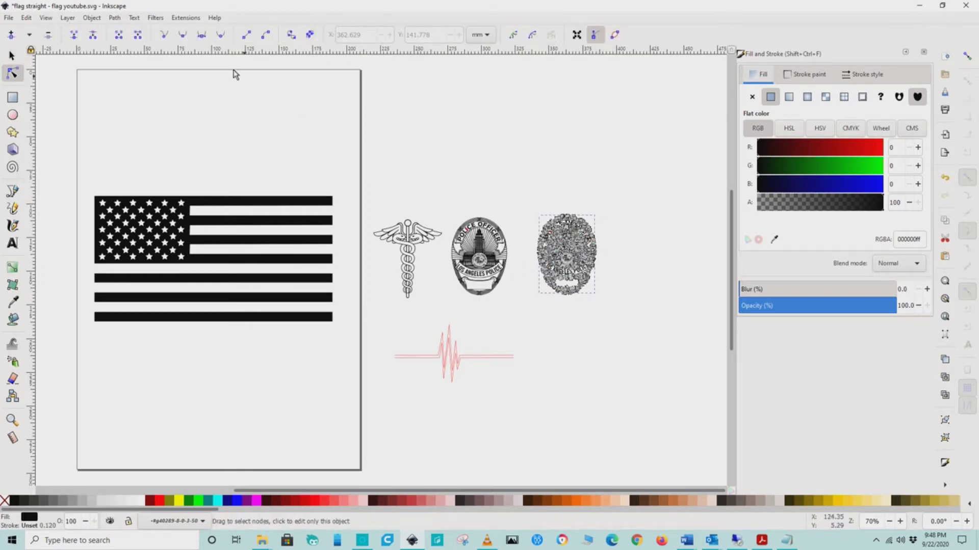
pyautogui.click(116, 18)
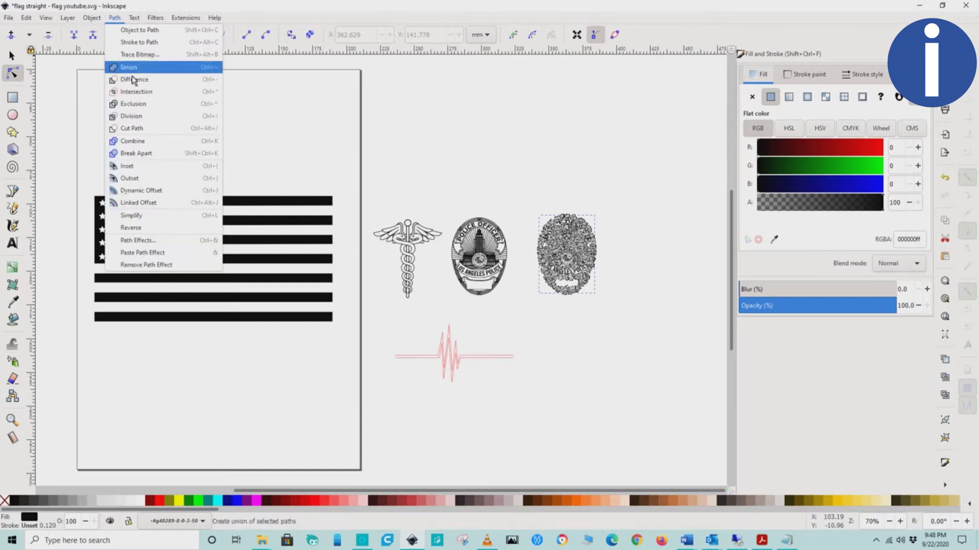
pyautogui.click(139, 154)
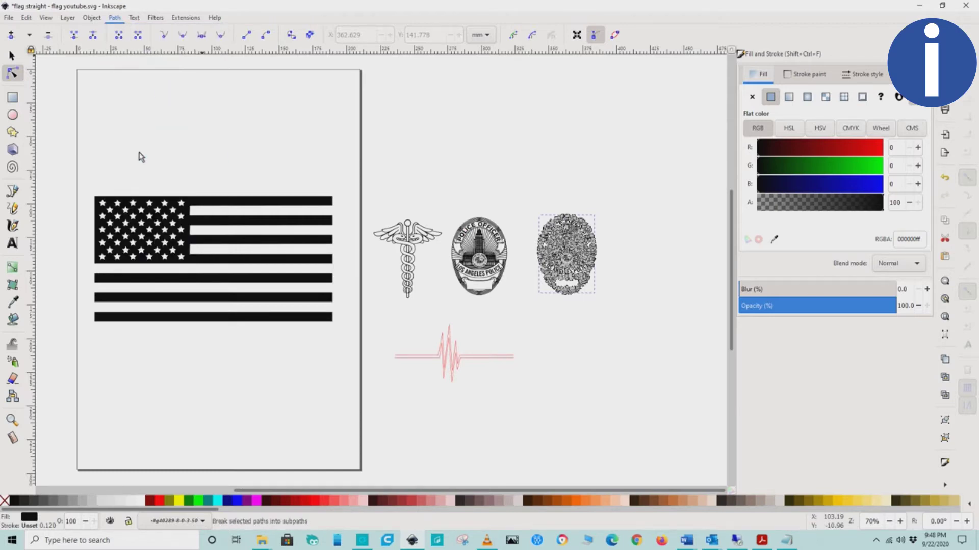
pyautogui.click(482, 169)
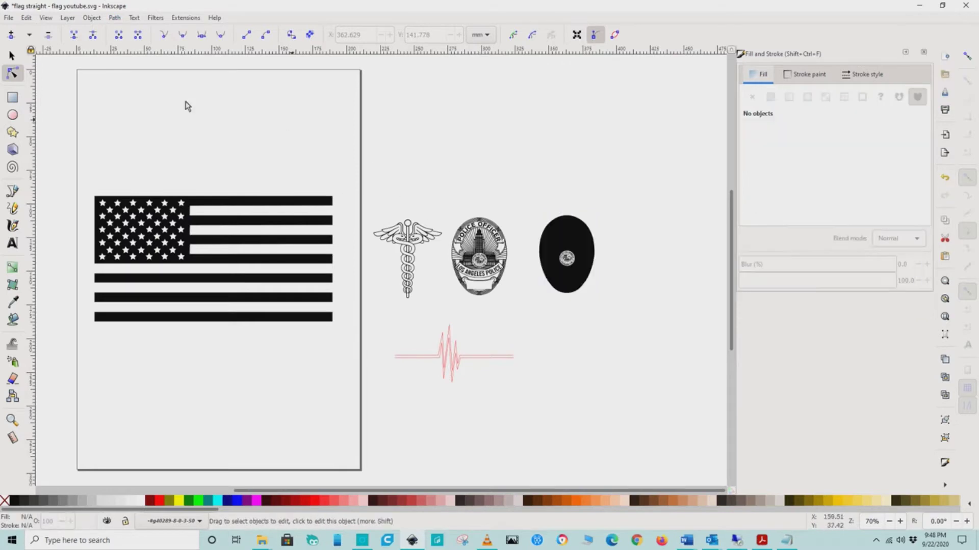
# Move the solid oval of the broken-apart badge above the original badge and delete the leftover pieces.
pyautogui.click(12, 56)
pyautogui.moveTo(556, 246); pyautogui.dragTo(470, 158)
pyautogui.click(534, 260)
pyautogui.moveTo(538, 202); pyautogui.dragTo(624, 309)
pyautogui.press('Delete')
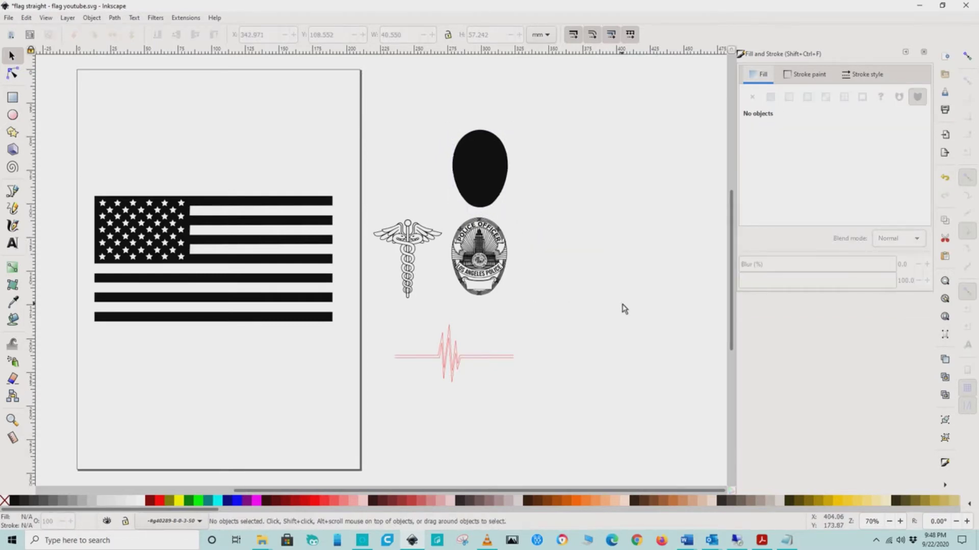
# Copy the caduceus and place the duplicate in the empty space beside the police badge.
pyautogui.click(408, 250)
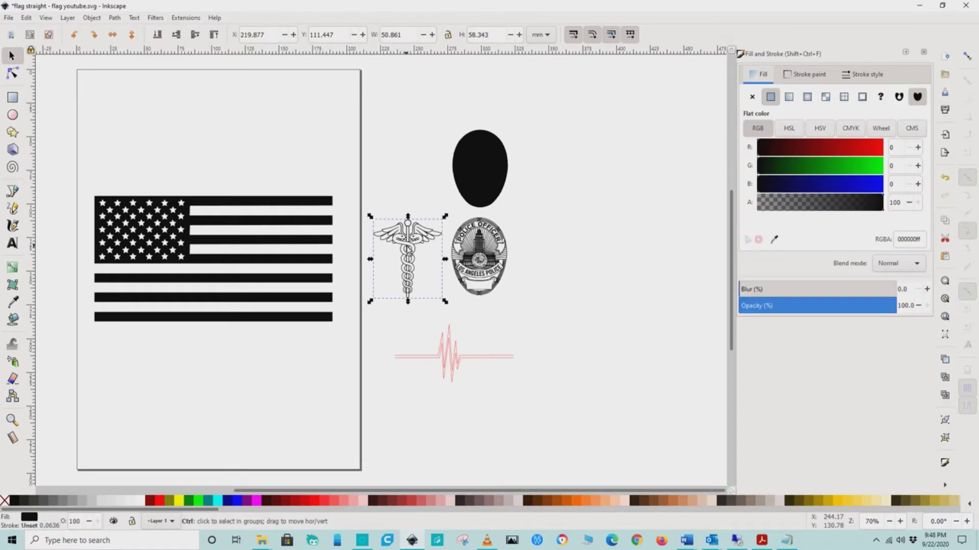
pyautogui.rightClick(414, 247)
pyautogui.rightClick(574, 236)
pyautogui.click(596, 291)
pyautogui.moveTo(591, 290); pyautogui.dragTo(563, 259)
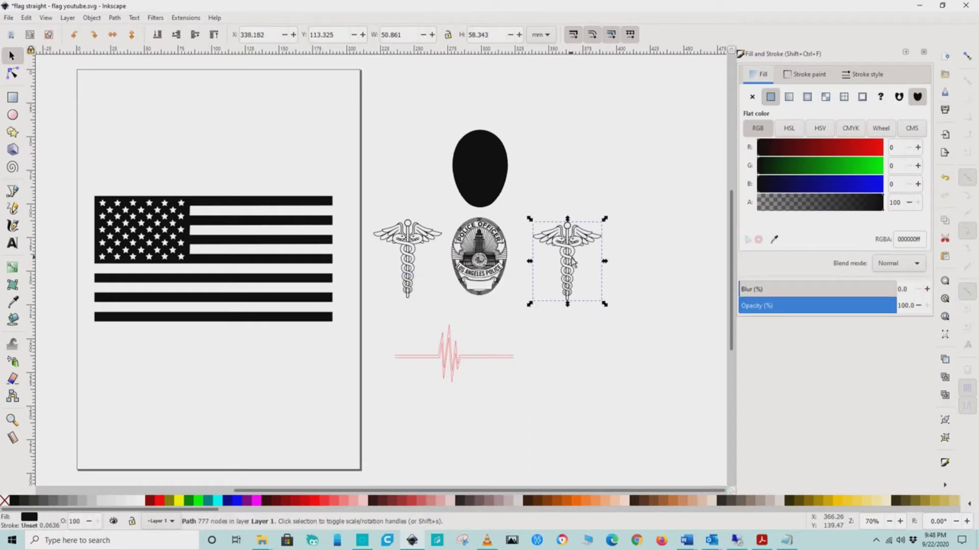
# Break apart the duplicate caduceus into its separate subpaths.
pyautogui.press('n')
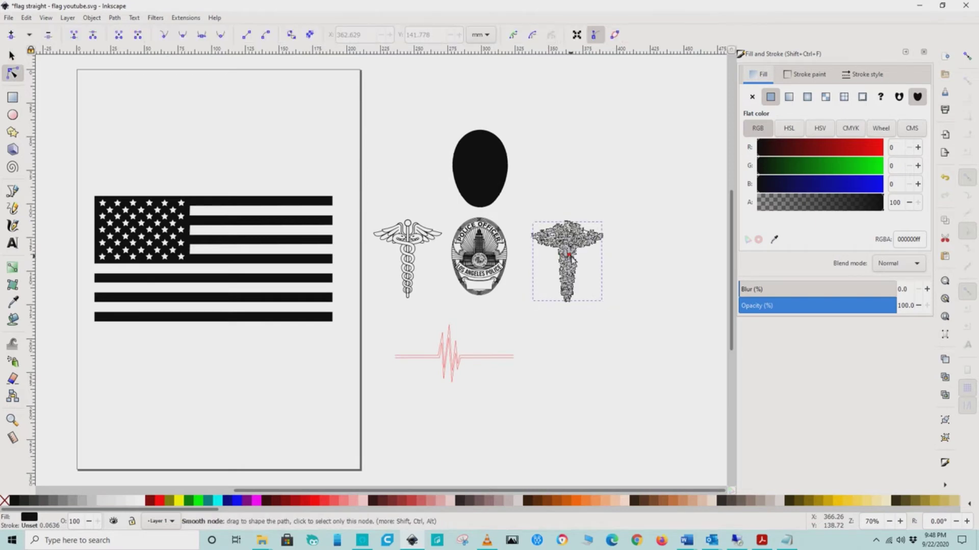
pyautogui.click(115, 18)
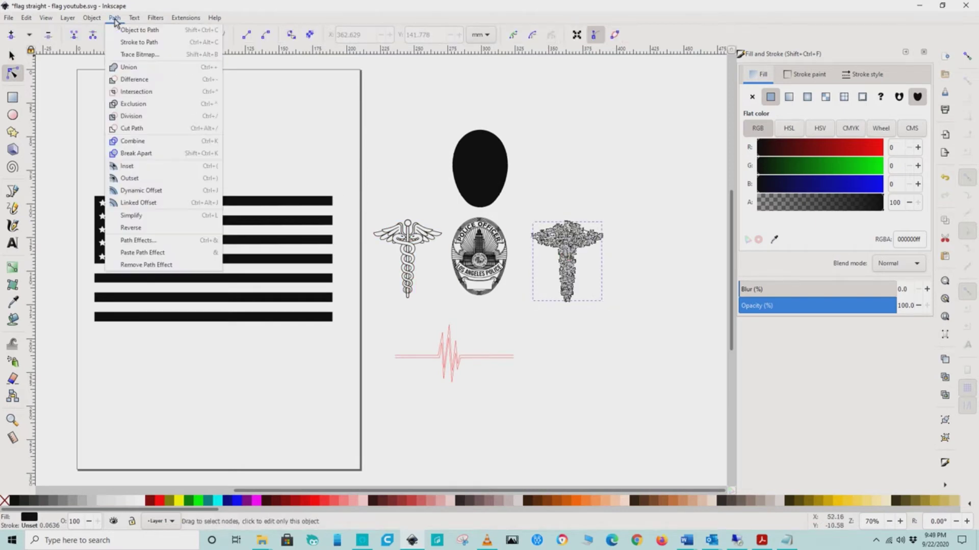
pyautogui.click(133, 153)
pyautogui.click(544, 200)
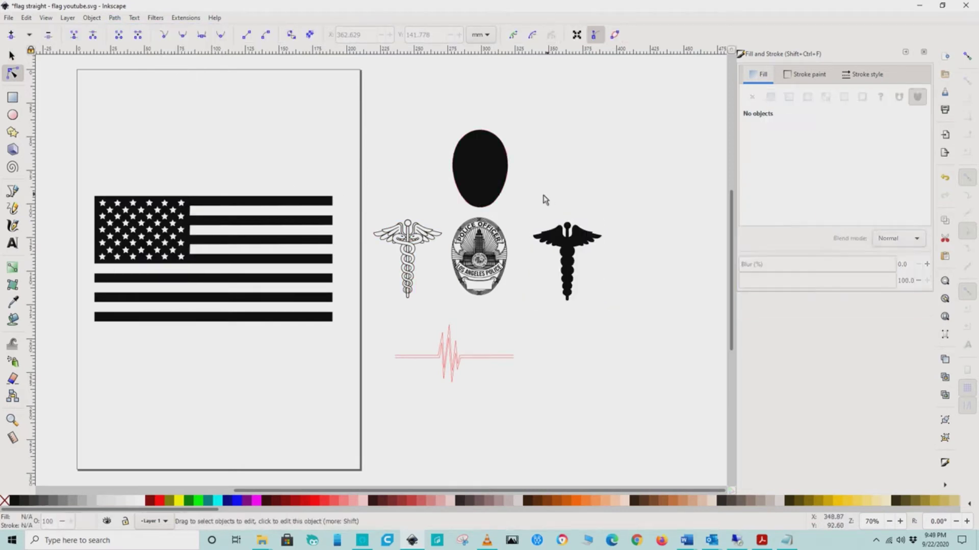
# Move the solid caduceus silhouette above the original caduceus and delete the remaining fragments of the duplicate.
pyautogui.click(12, 56)
pyautogui.moveTo(567, 258); pyautogui.dragTo(408, 164)
pyautogui.moveTo(526, 206); pyautogui.dragTo(622, 314)
pyautogui.press('Delete')
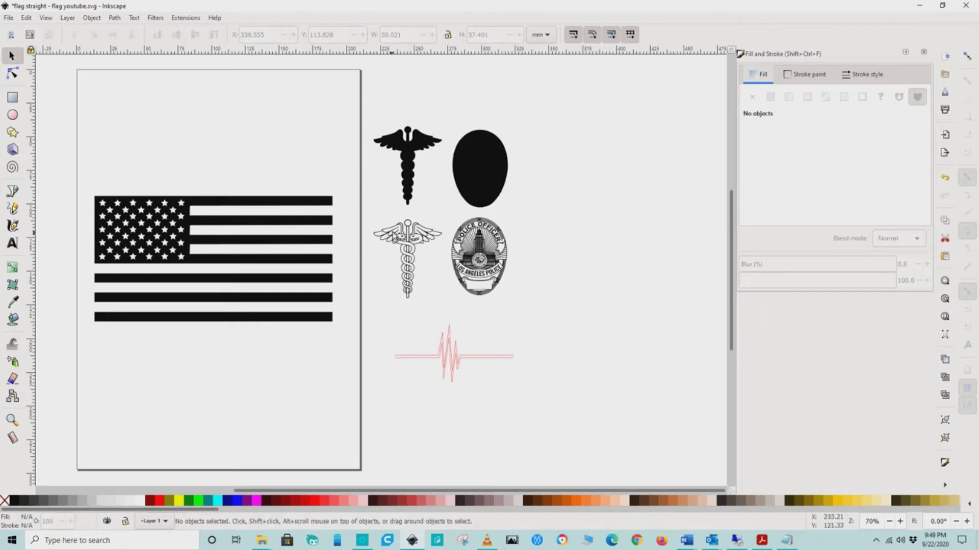
# Apply a dynamic offset to the caduceus silhouette and enlarge it outward by about 0.407 pt.
pyautogui.click(408, 168)
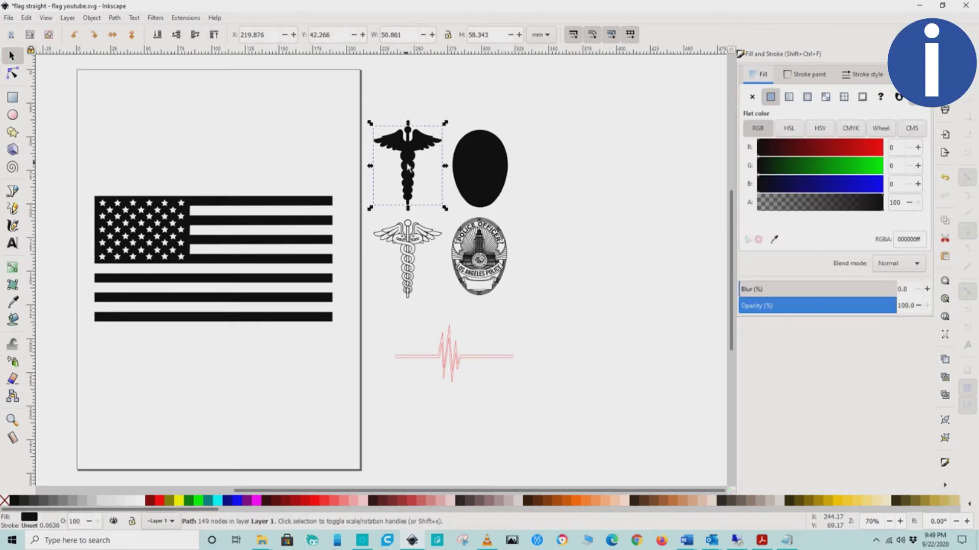
pyautogui.click(116, 19)
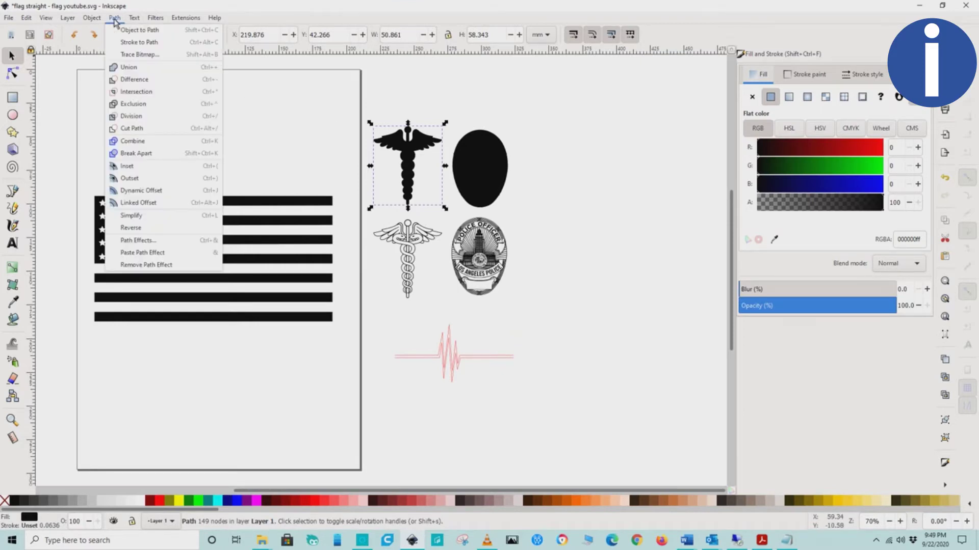
pyautogui.click(131, 191)
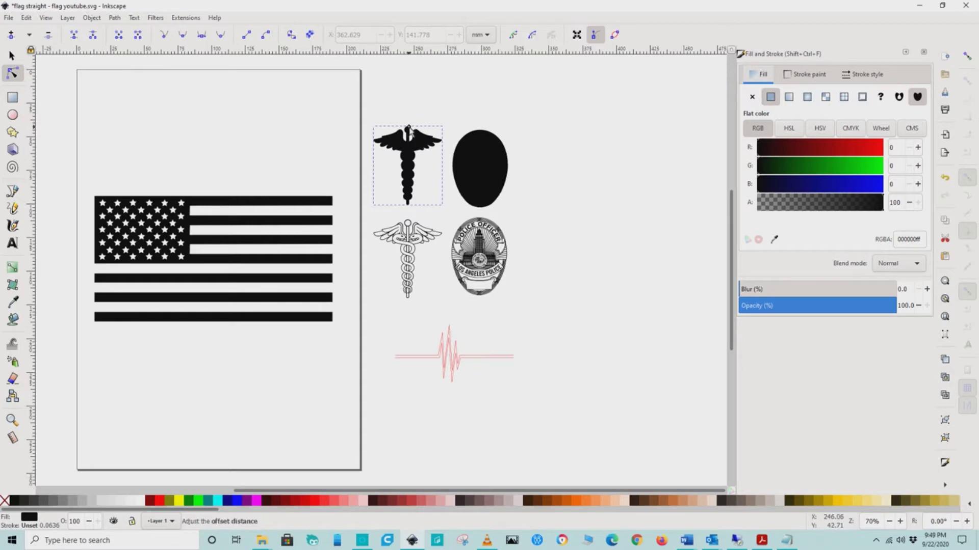
pyautogui.moveTo(408, 129); pyautogui.dragTo(407, 131)
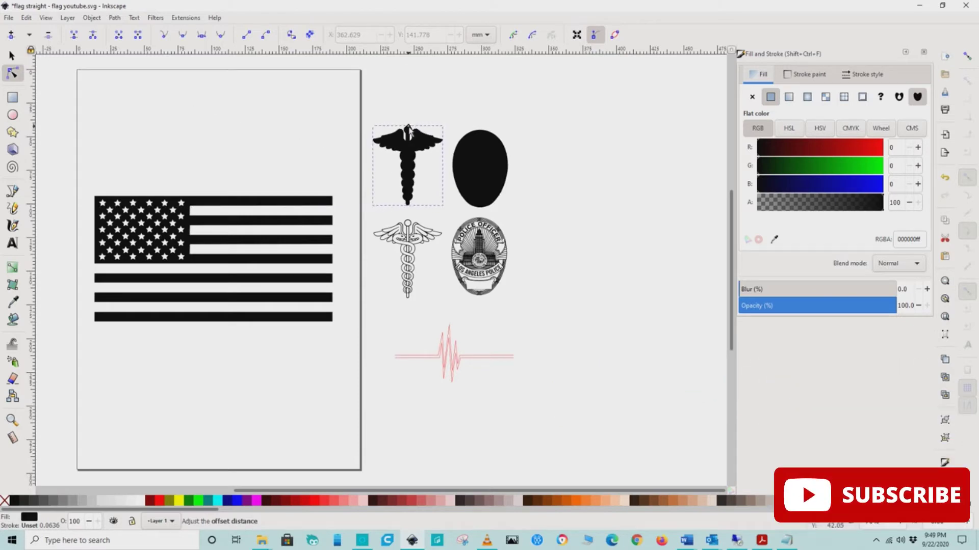
pyautogui.moveTo(408, 130); pyautogui.dragTo(408, 129)
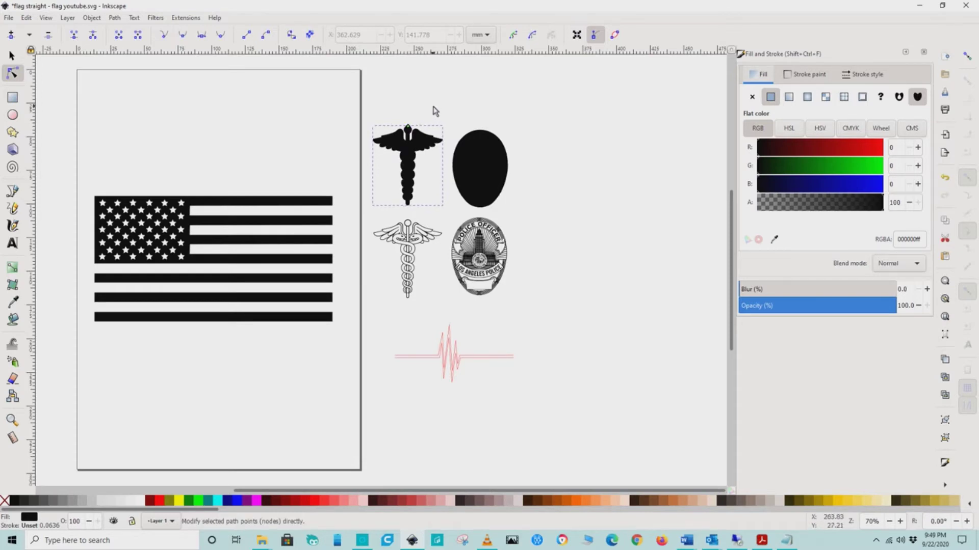
pyautogui.press('Escape')
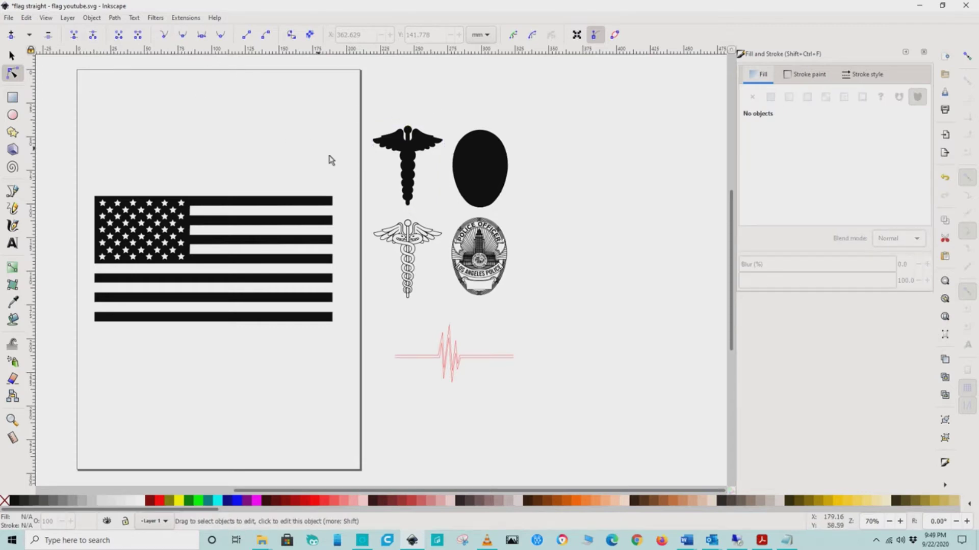
# Move the offset caduceus silhouette onto the flag's stripes, just beside the star field.
pyautogui.click(17, 55)
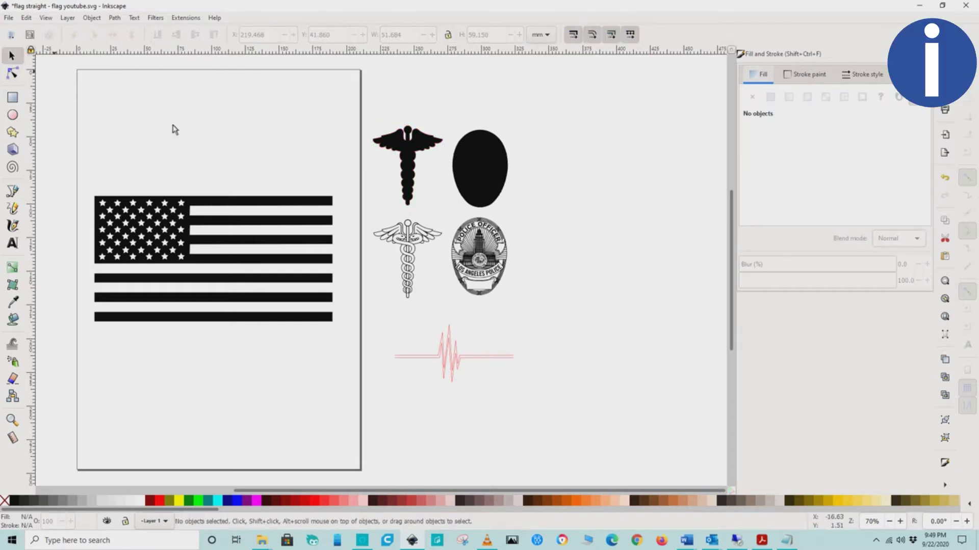
pyautogui.moveTo(412, 163); pyautogui.dragTo(229, 258)
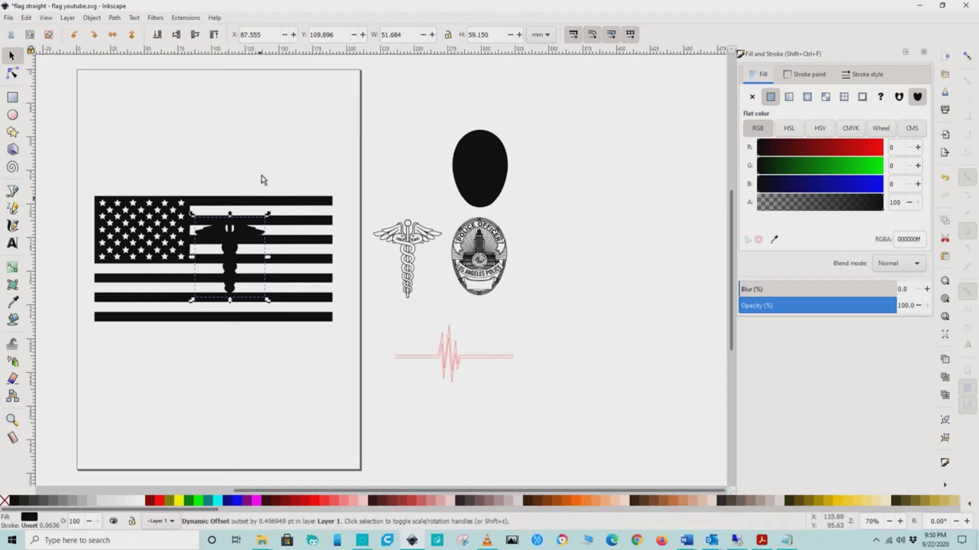
pyautogui.click(242, 175)
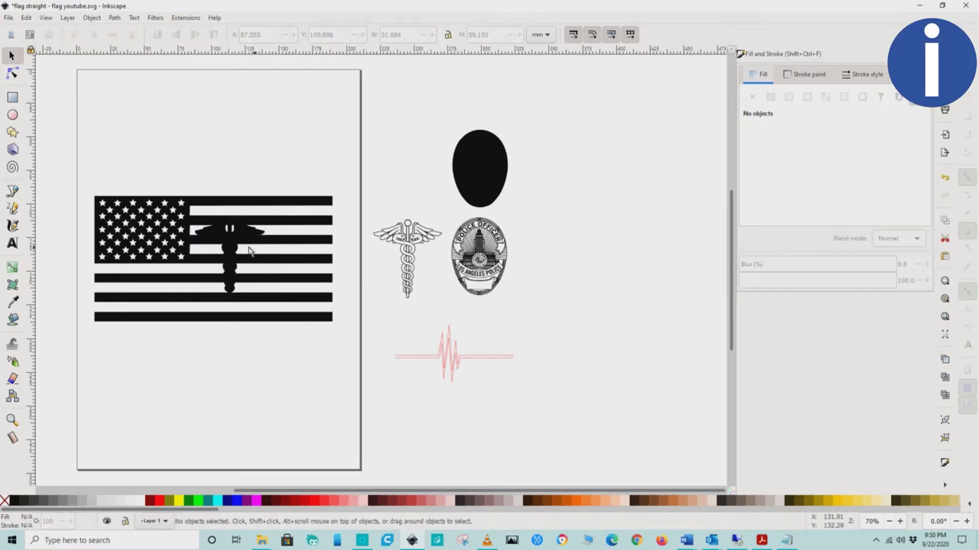
# Cut the caduceus silhouette out of the flag with the Difference path operation.
pyautogui.click(230, 250)
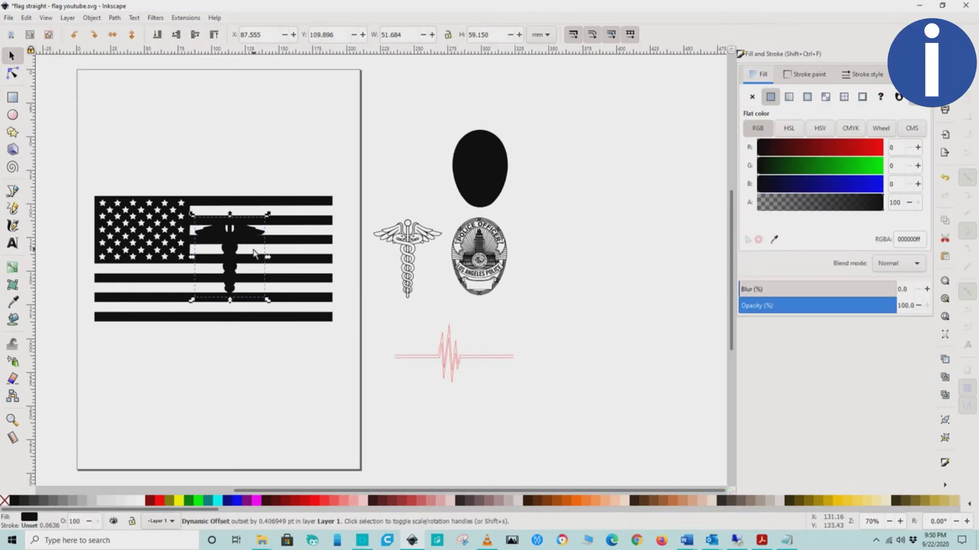
pyautogui.press('n')
pyautogui.click(294, 247)
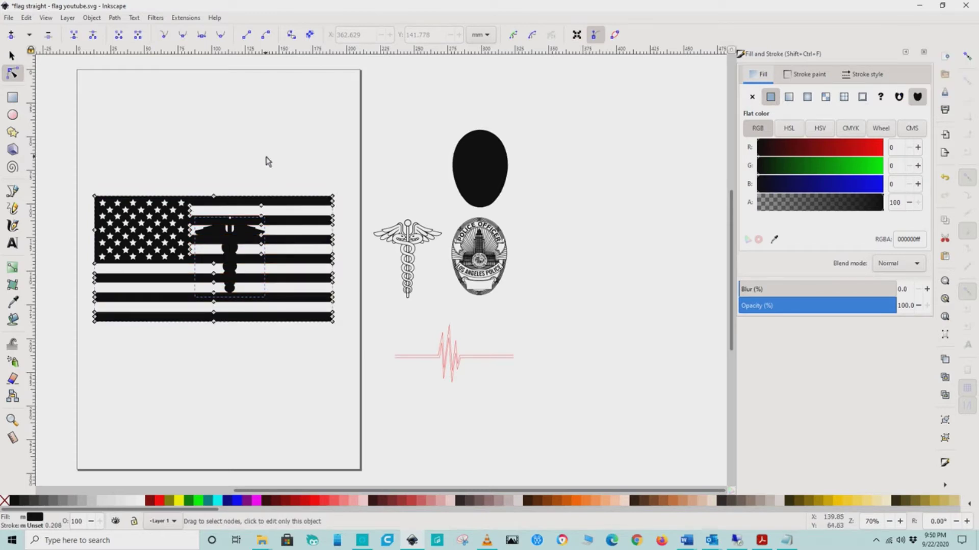
pyautogui.click(115, 18)
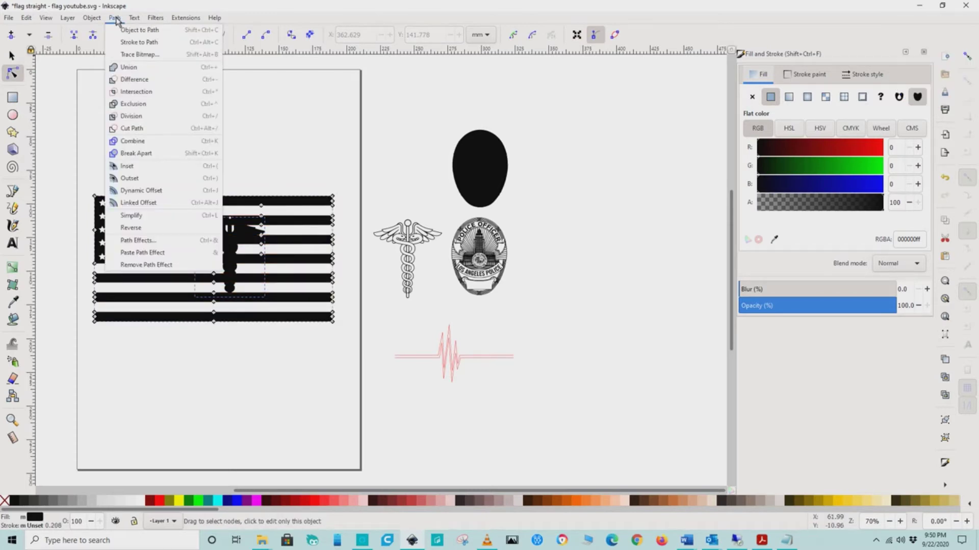
pyautogui.click(141, 80)
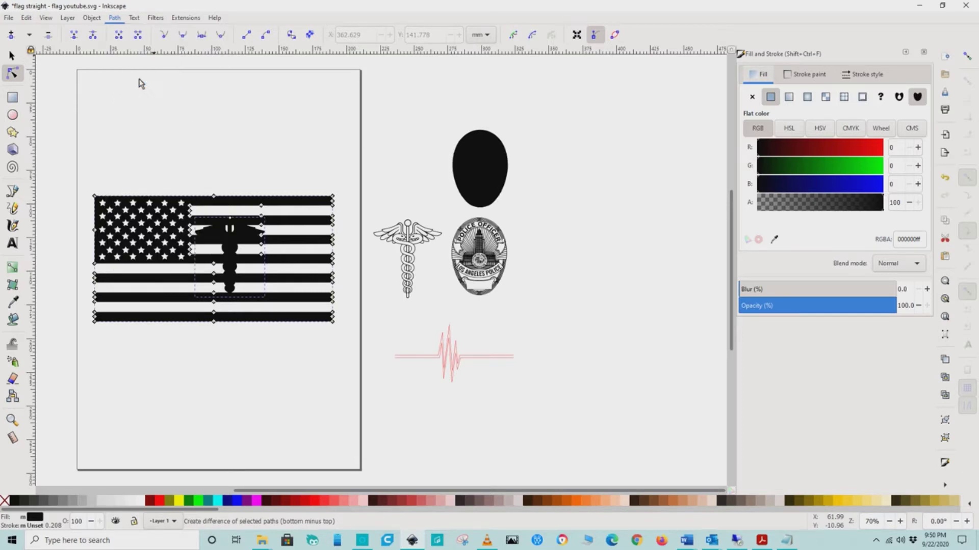
pyautogui.click(206, 123)
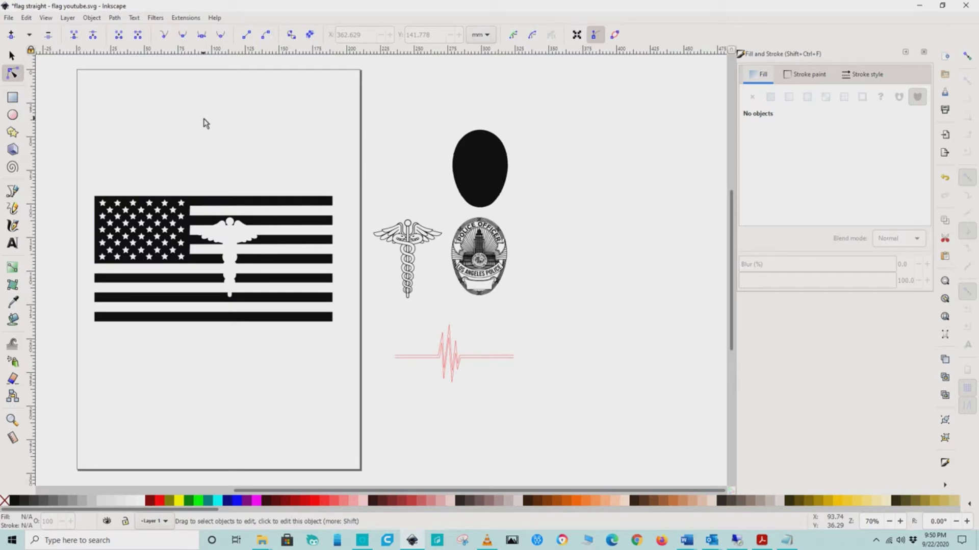
# Apply a dynamic offset to the solid badge oval and enlarge it to about 45.8 × 62.3 mm.
pyautogui.click(478, 183)
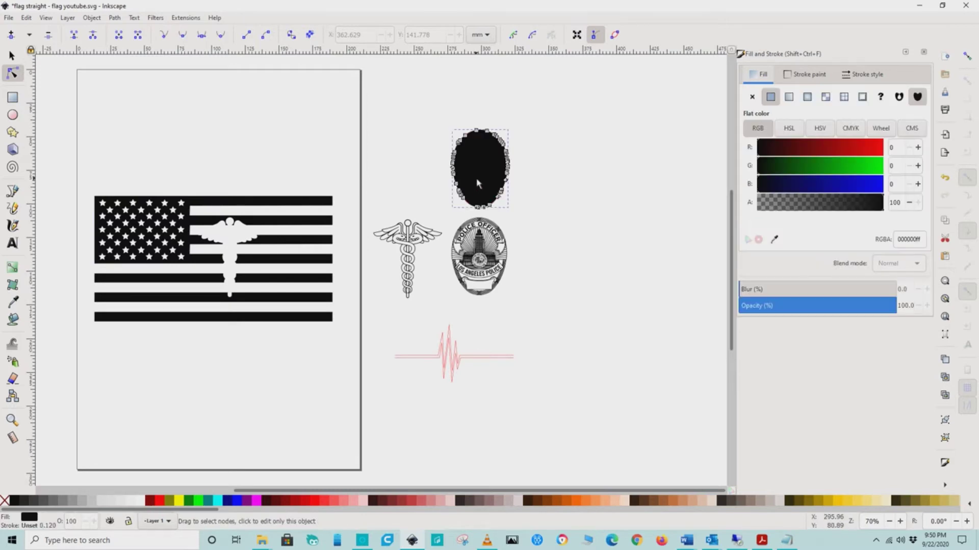
pyautogui.click(115, 18)
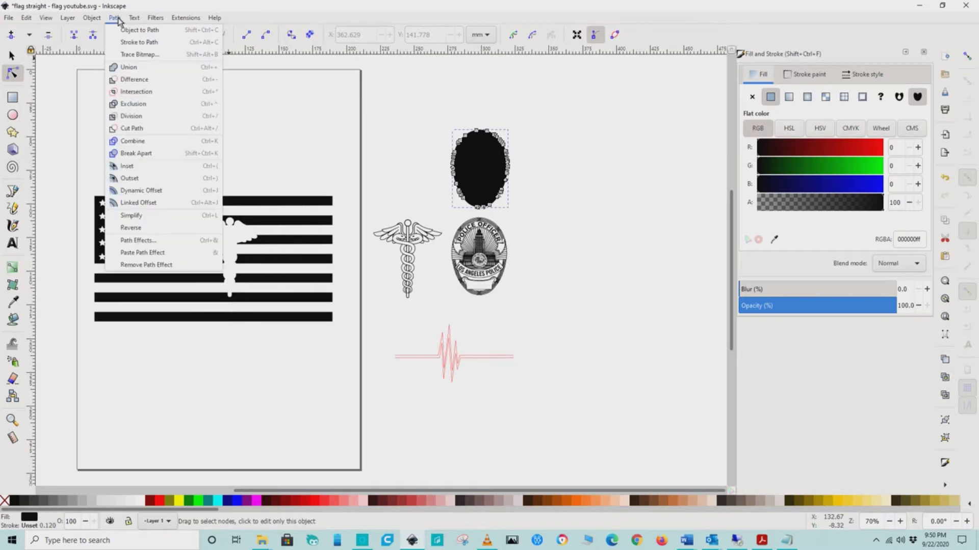
pyautogui.click(130, 191)
pyautogui.moveTo(483, 133); pyautogui.dragTo(485, 130)
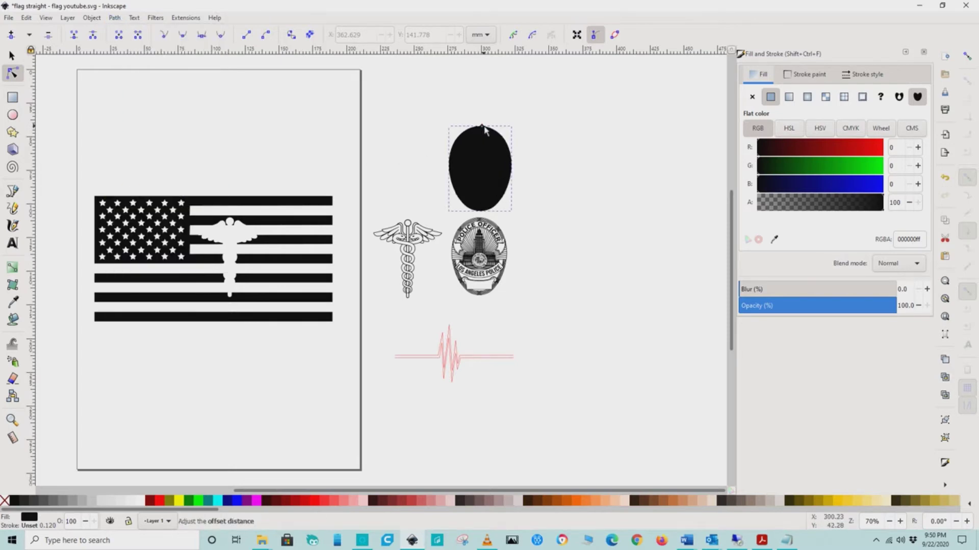
pyautogui.click(138, 120)
# Move the enlarged badge oval onto the flag's stripes, beside the caduceus cutout.
pyautogui.press('s')
pyautogui.moveTo(466, 176); pyautogui.dragTo(277, 267)
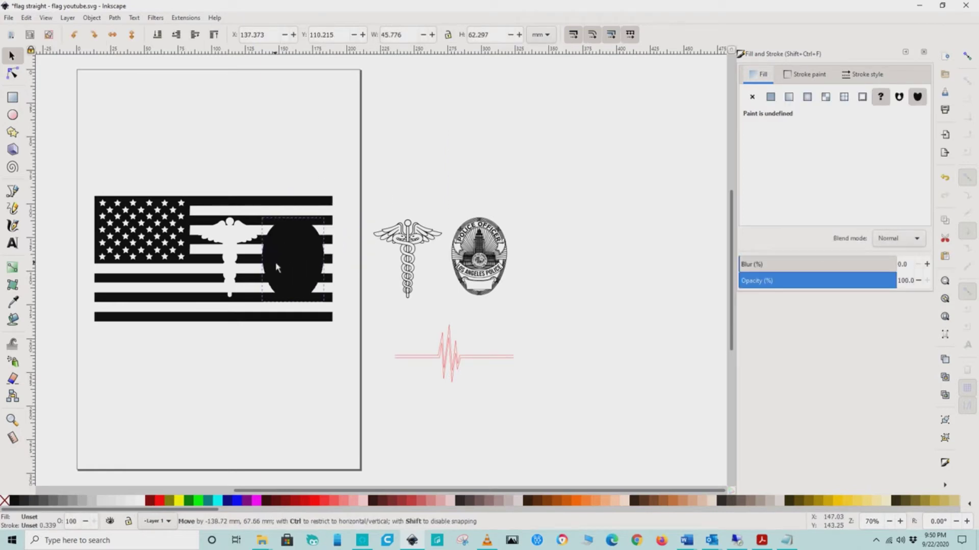
pyautogui.moveTo(277, 267); pyautogui.dragTo(277, 267)
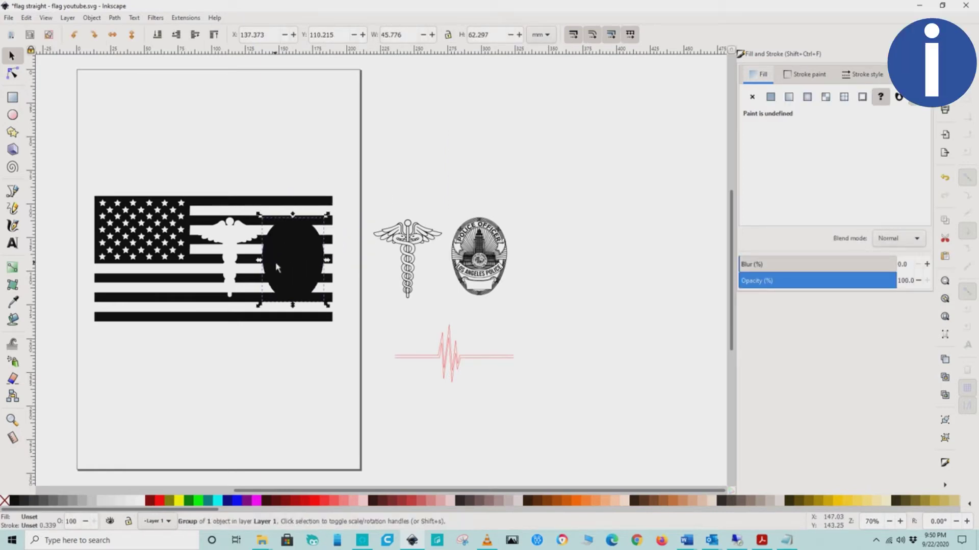
# Fill the badge oval on the flag with red (d40000ff) and set its fill back to black.
pyautogui.click(309, 505)
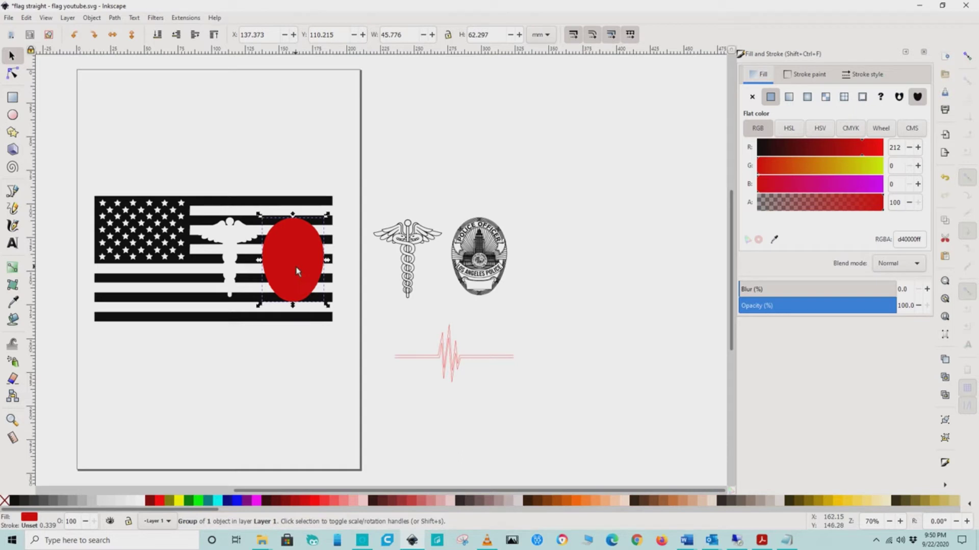
pyautogui.moveTo(298, 270); pyautogui.dragTo(298, 270)
pyautogui.click(16, 502)
# Subtract the badge oval from the flag with the Difference path operation.
pyautogui.press('n')
pyautogui.click(230, 199)
pyautogui.click(115, 18)
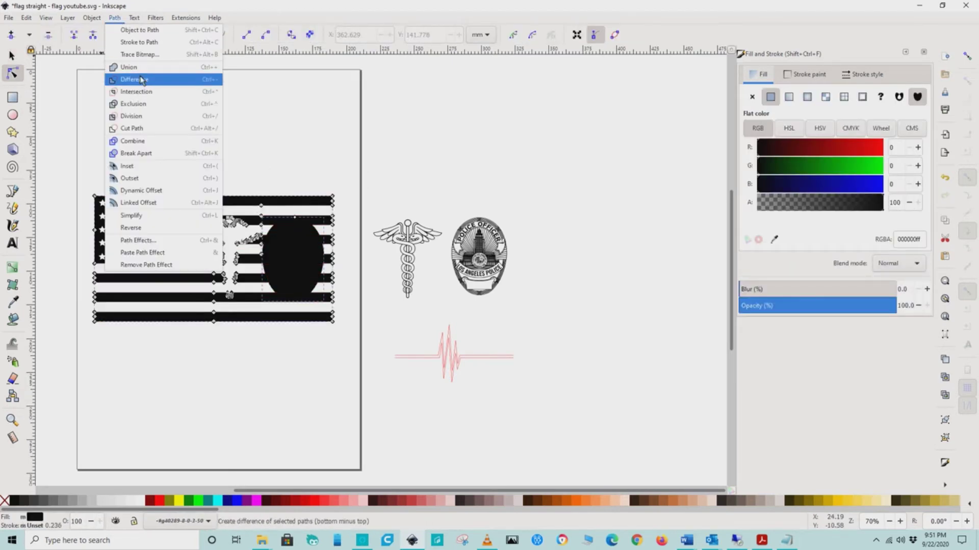
pyautogui.click(134, 82)
pyautogui.click(424, 145)
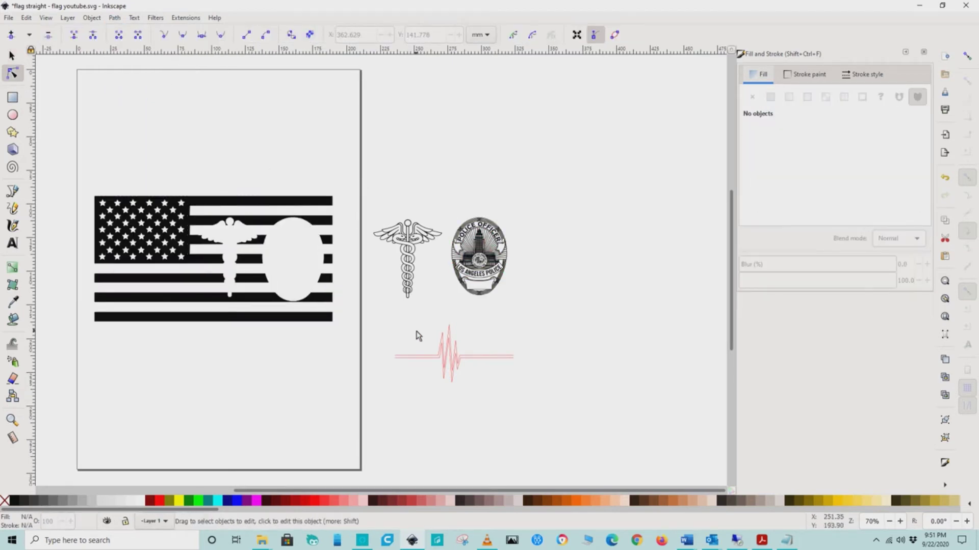
# Move the original detailed caduceus into its matching cutout on the flag.
pyautogui.click(12, 55)
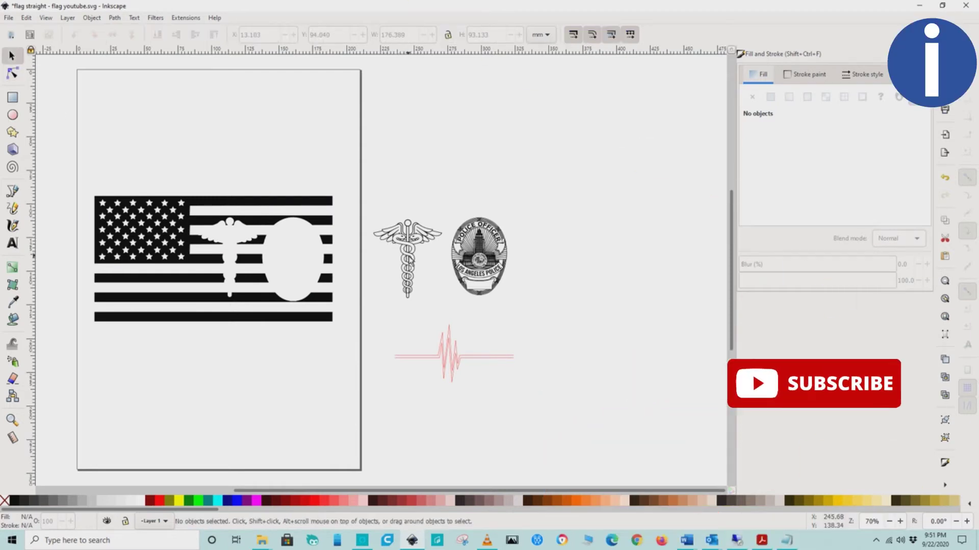
pyautogui.click(411, 262)
pyautogui.moveTo(411, 261); pyautogui.dragTo(231, 259)
pyautogui.scroll(3, 231, 259)
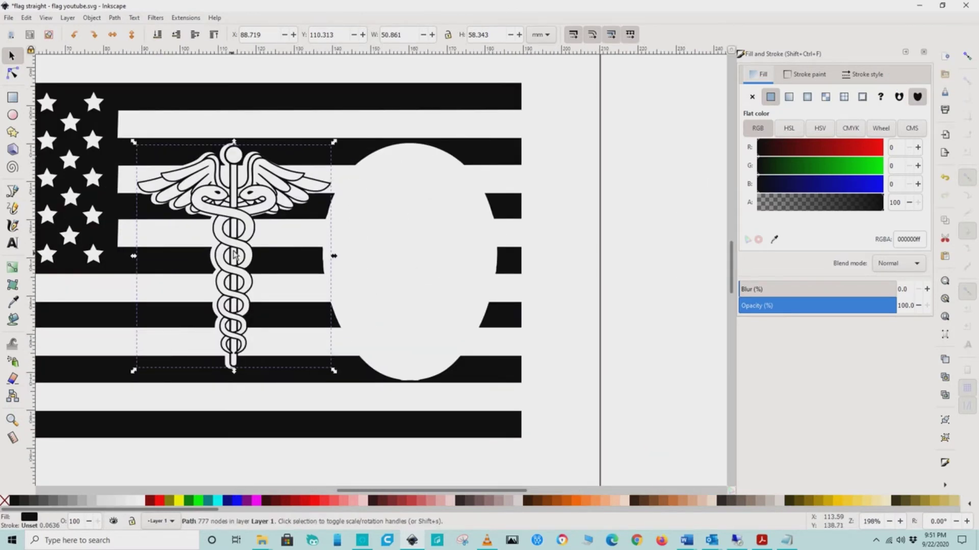
# Center the detailed caduceus in its cutout and move the detailed police badge into the oval opening on the flag.
pyautogui.moveTo(243, 221); pyautogui.dragTo(238, 222)
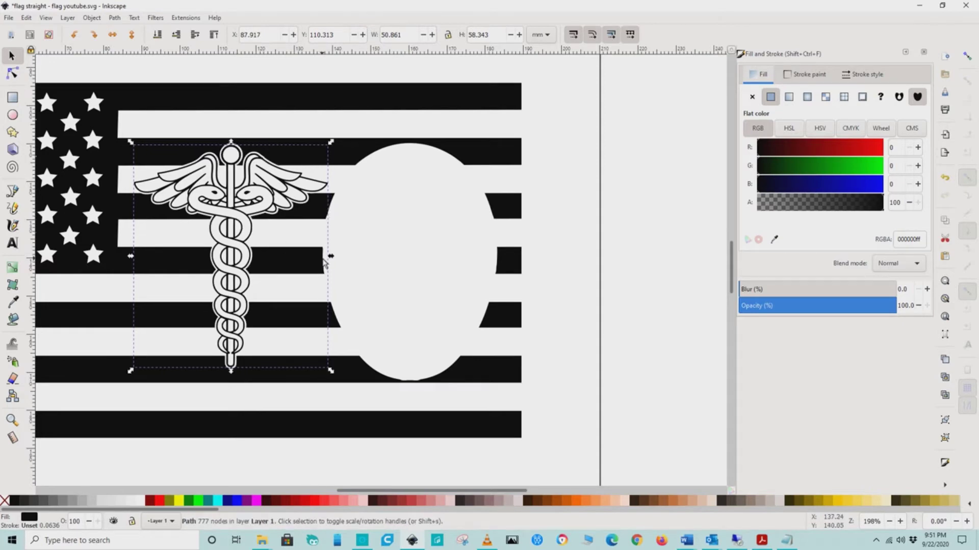
pyautogui.click(584, 239)
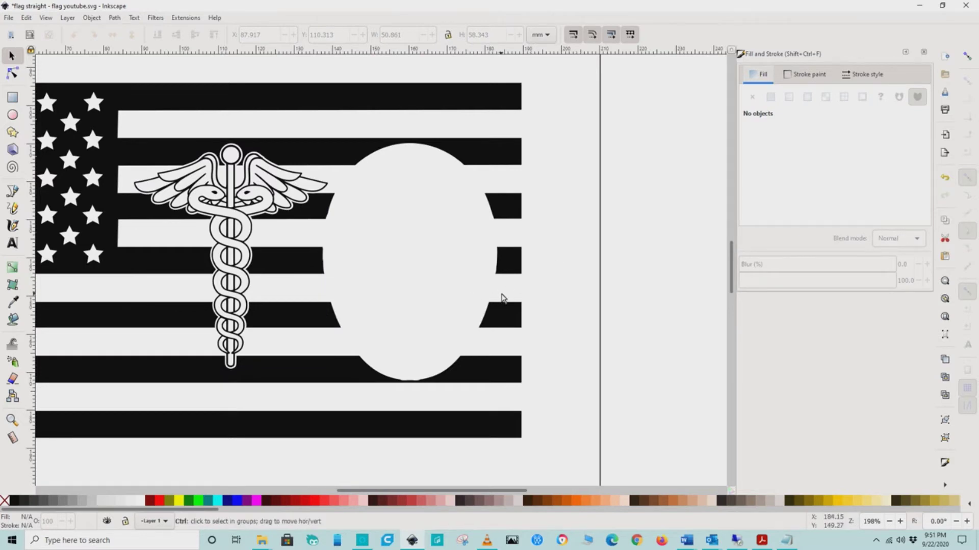
pyautogui.scroll(-3, 500, 299)
pyautogui.click(642, 286)
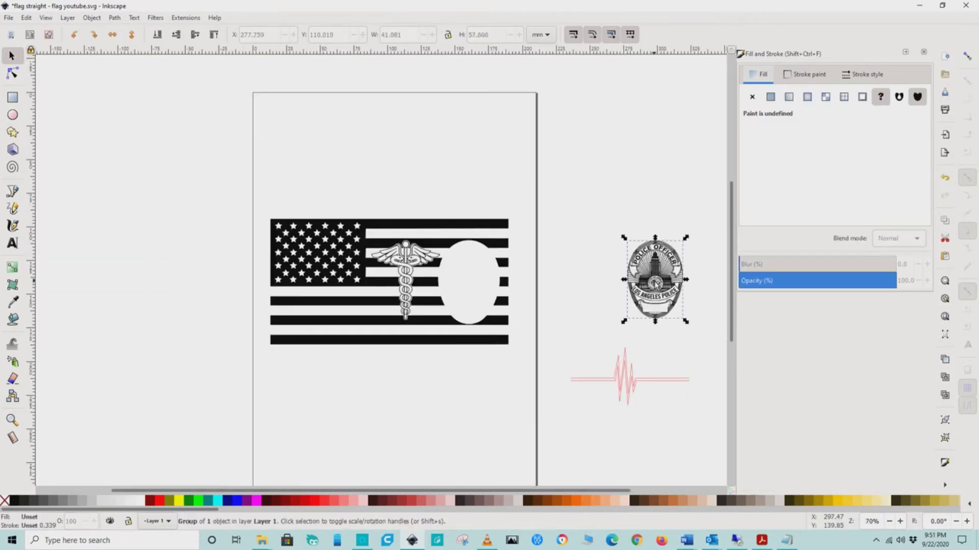
pyautogui.moveTo(663, 286); pyautogui.dragTo(469, 286)
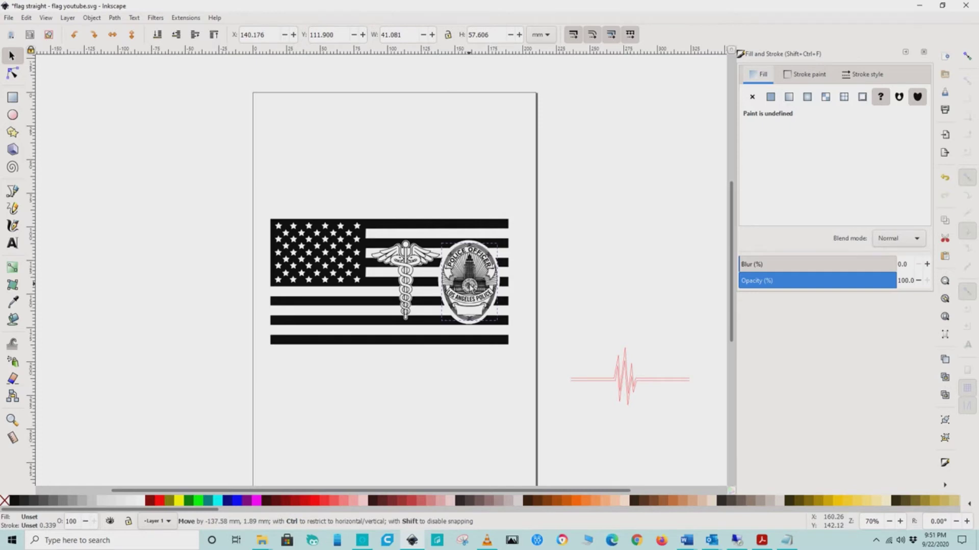
pyautogui.moveTo(469, 286); pyautogui.dragTo(469, 287)
pyautogui.click(586, 275)
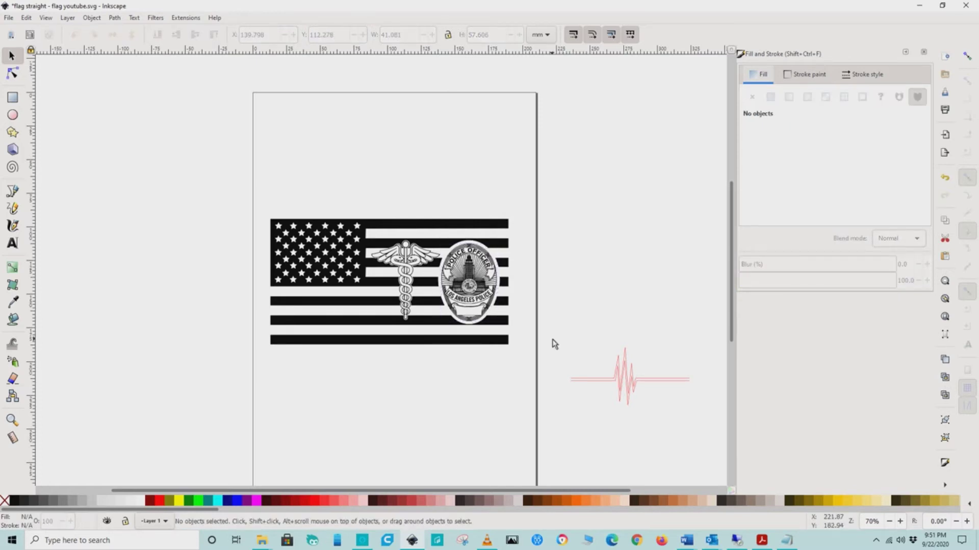
pyautogui.scroll(4, 416, 273)
pyautogui.click(374, 236)
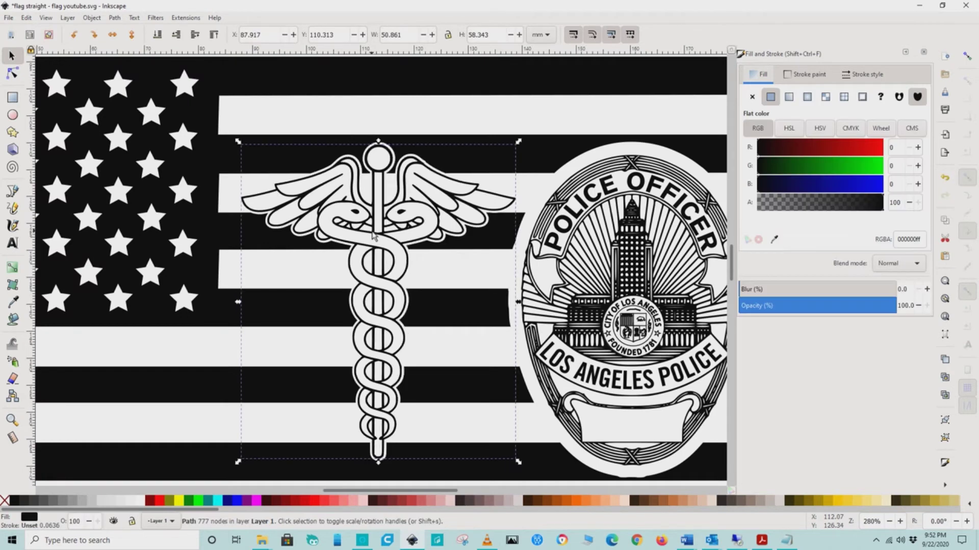
pyautogui.scroll(-3, 663, 334)
pyautogui.click(667, 357)
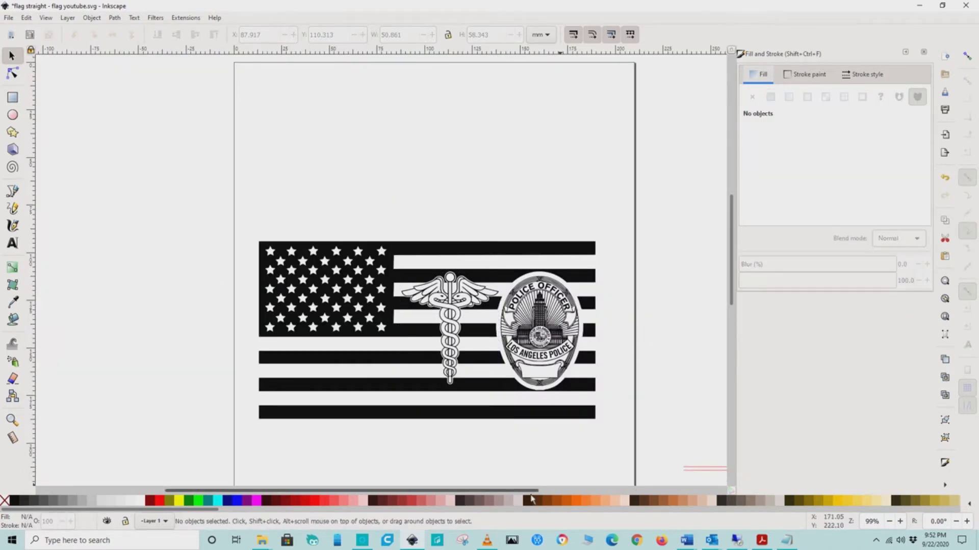
# Duplicate the red heartbeat line beside the page and place the copy above the original.
pyautogui.scroll(-4, 576, 449)
pyautogui.click(531, 390)
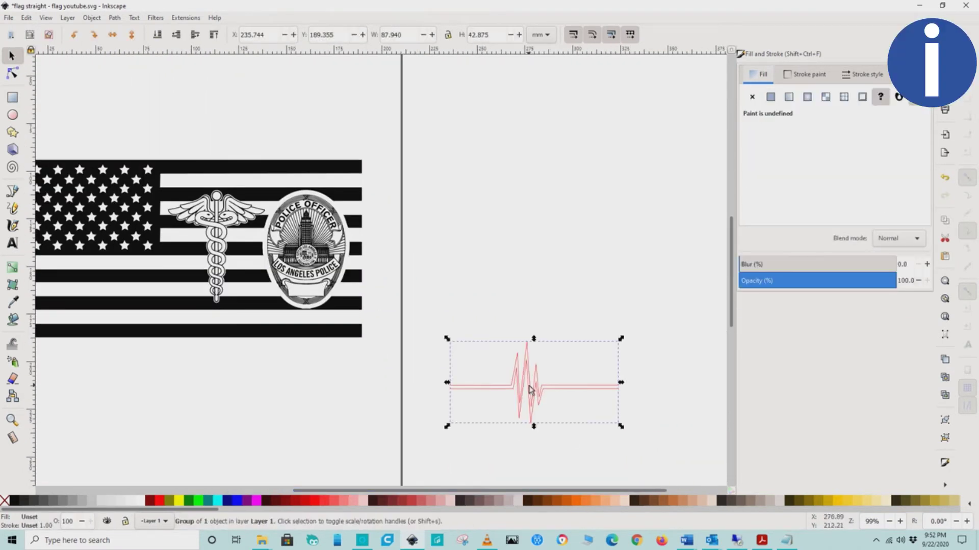
pyautogui.rightClick(518, 76)
pyautogui.click(506, 260)
pyautogui.rightClick(505, 259)
pyautogui.click(534, 314)
pyautogui.moveTo(530, 251); pyautogui.dragTo(531, 223)
pyautogui.click(508, 322)
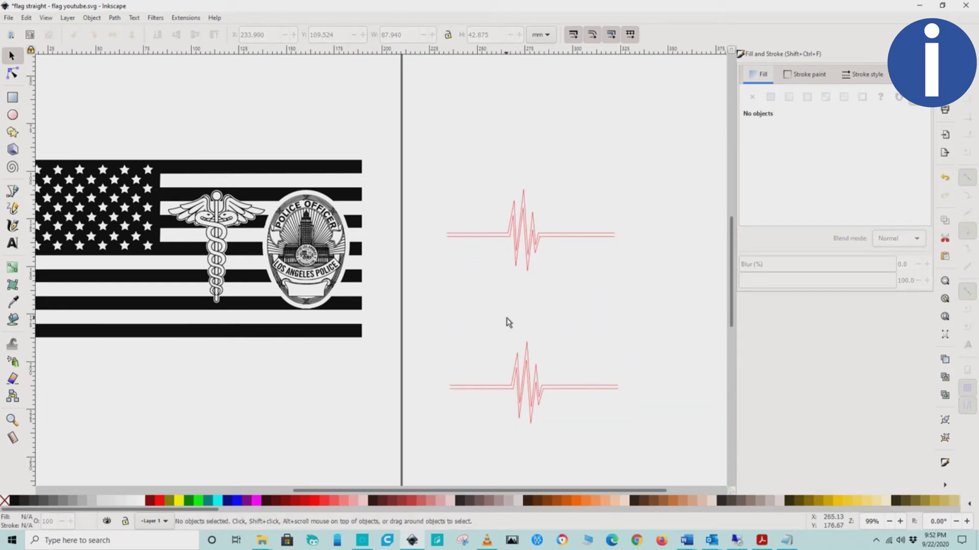
# Move the upper heartbeat copy onto the flag's white stripe below the stars and give it a flat black fill.
pyautogui.click(524, 247)
pyautogui.moveTo(325, 491); pyautogui.dragTo(274, 491)
pyautogui.moveTo(617, 242); pyautogui.dragTo(194, 267)
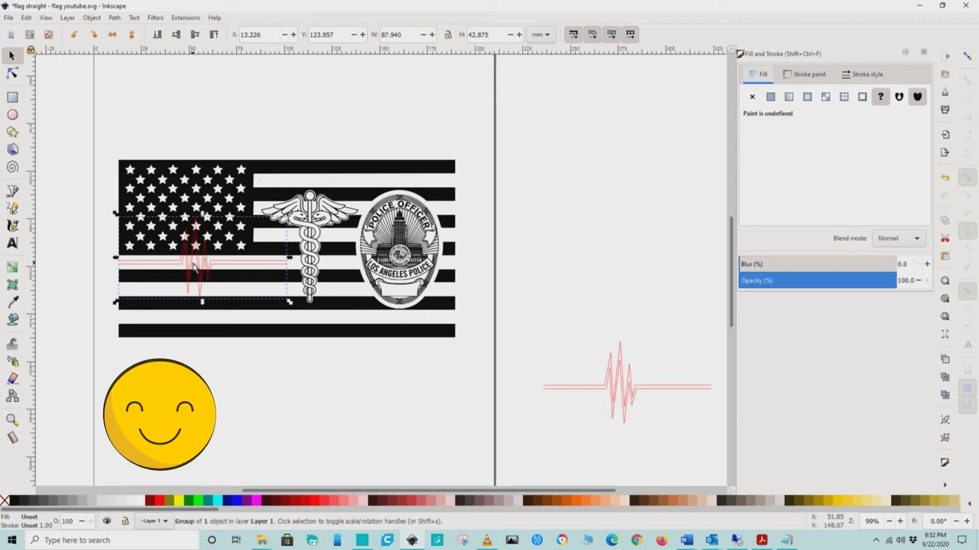
pyautogui.click(771, 97)
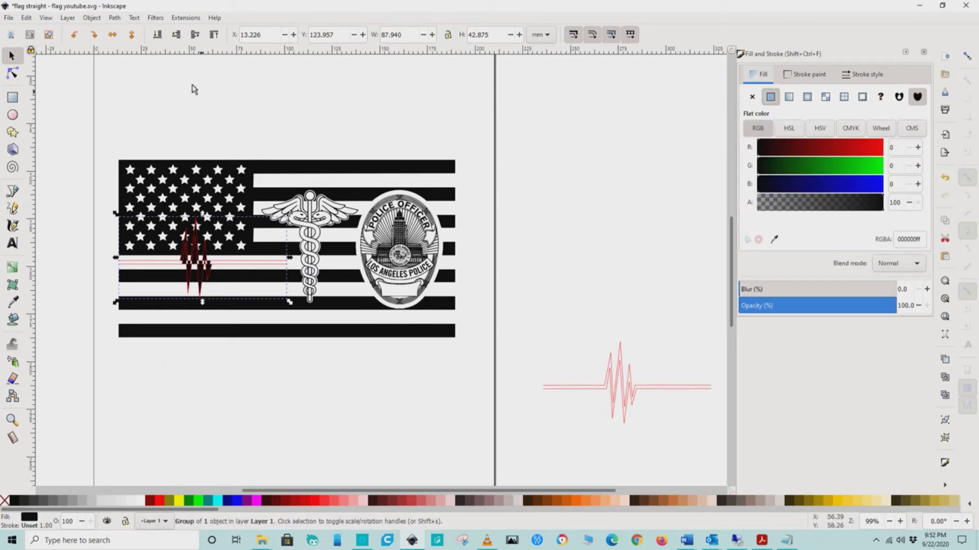
# Enter the heartbeat group and subtract its path from the flag with the Difference path operation.
pyautogui.doubleClick(208, 275)
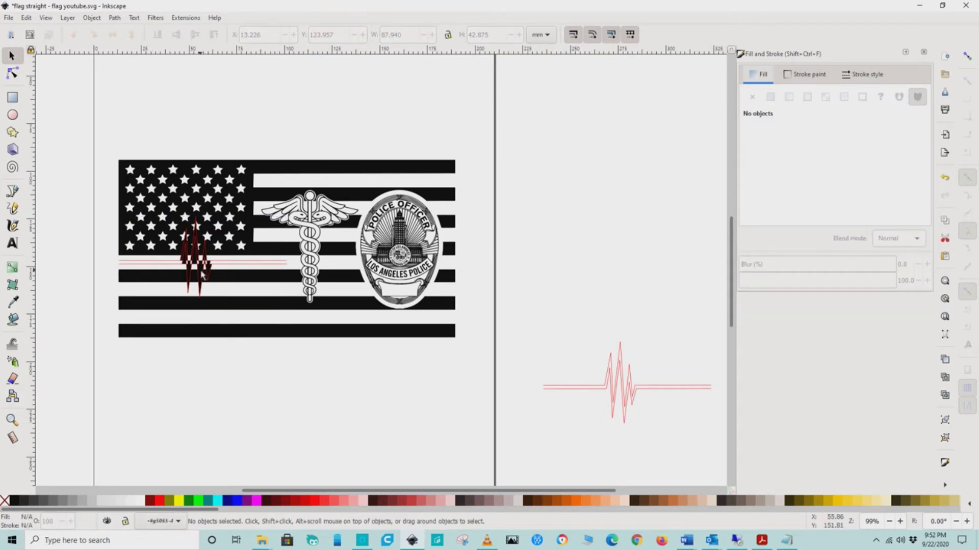
pyautogui.click(202, 275)
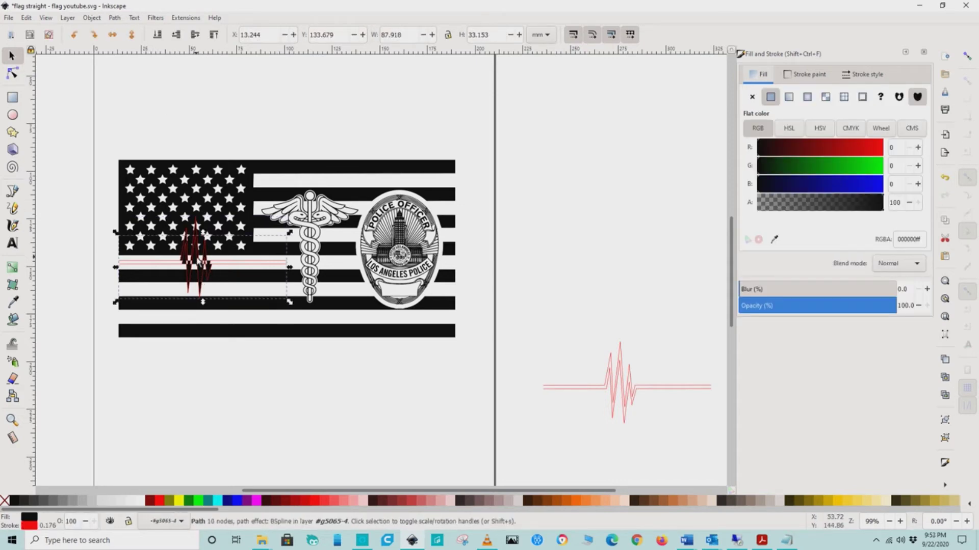
pyautogui.press('n')
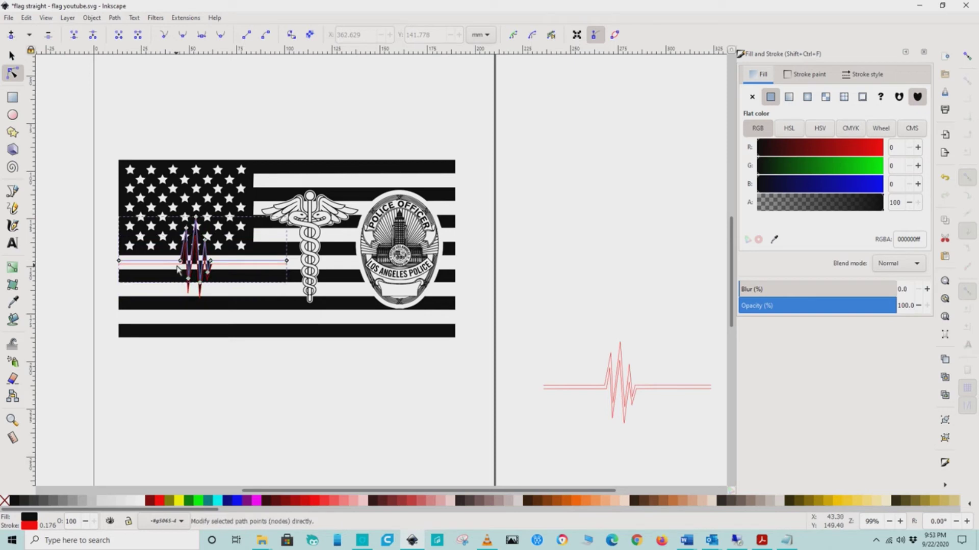
pyautogui.hotkey('ctrl', 'a')
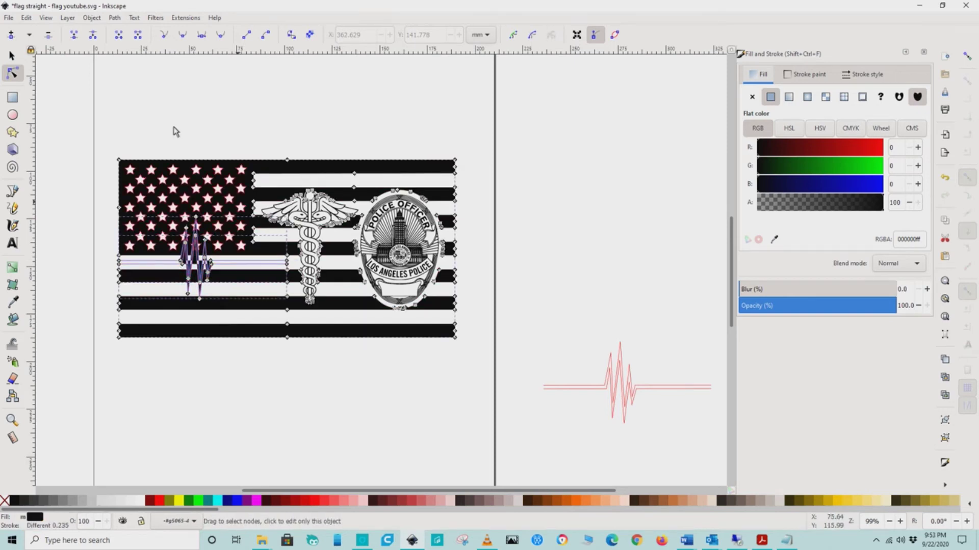
pyautogui.click(95, 18)
pyautogui.moveTo(114, 18)
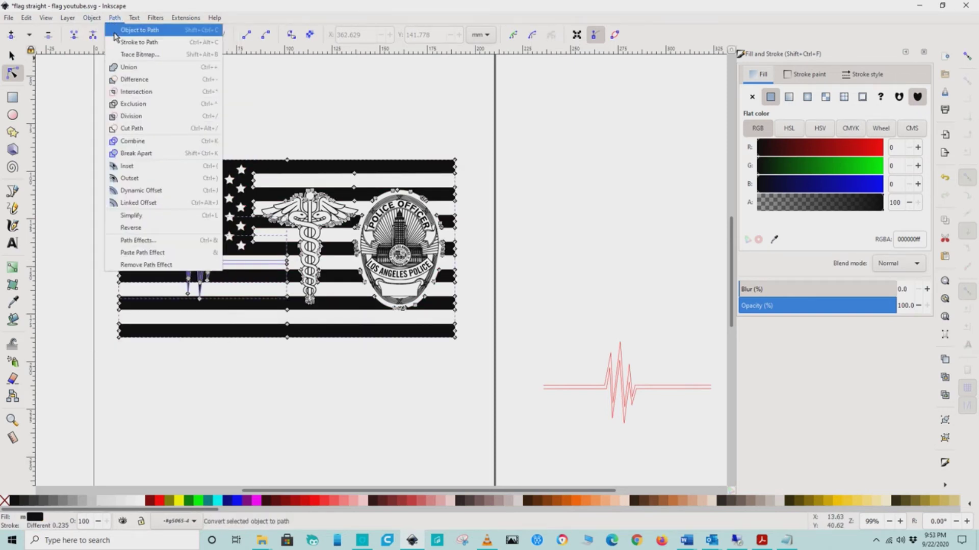
pyautogui.click(126, 82)
pyautogui.click(172, 136)
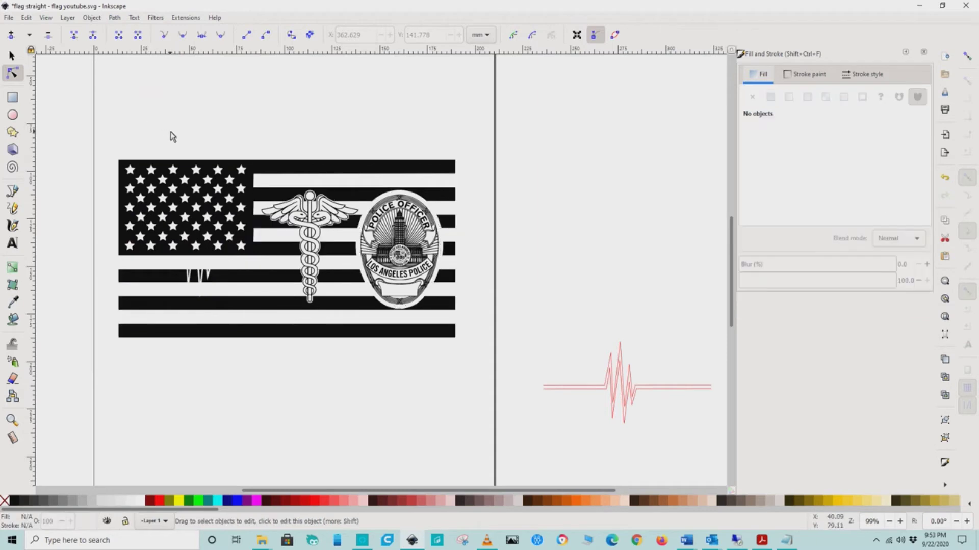
# Copy the remaining red heartbeat line and paste a duplicate slightly above it.
pyautogui.click(597, 388)
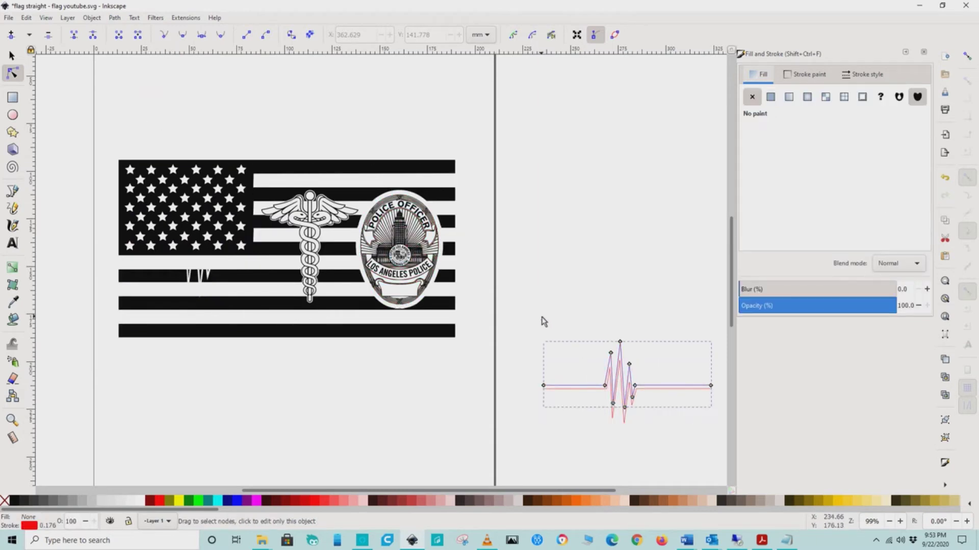
pyautogui.click(542, 327)
pyautogui.click(553, 387)
pyautogui.click(599, 384)
pyautogui.click(599, 386)
pyautogui.moveTo(528, 312)
pyautogui.mouseDown()
pyautogui.moveTo(715, 442)
pyautogui.moveTo(673, 422)
pyautogui.mouseUp()
pyautogui.rightClick(575, 376)
pyautogui.click(599, 428)
pyautogui.rightClick(572, 279)
pyautogui.click(598, 336)
pyautogui.press('Escape')
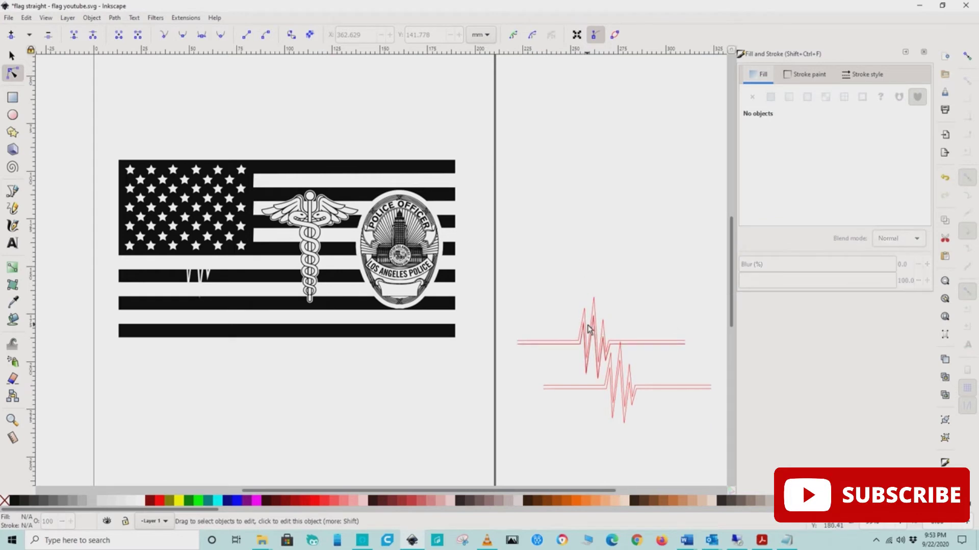
# Align the pasted heartbeat with the flag's left edge on the white stripe below the stars and fill it with flat black.
pyautogui.click(597, 335)
pyautogui.press('s')
pyautogui.moveTo(594, 334); pyautogui.dragTo(189, 252)
pyautogui.keyDown('ctrl'); pyautogui.scroll(3, 186, 306); pyautogui.keyUp('ctrl')
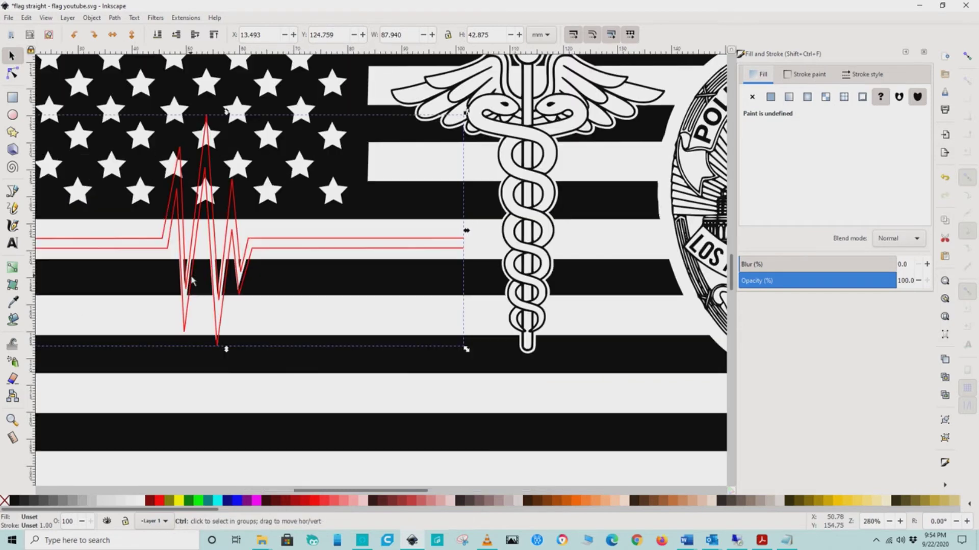
pyautogui.keyDown('ctrl'); pyautogui.scroll(2, 297, 455); pyautogui.keyUp('ctrl')
pyautogui.moveTo(384, 266); pyautogui.dragTo(382, 262)
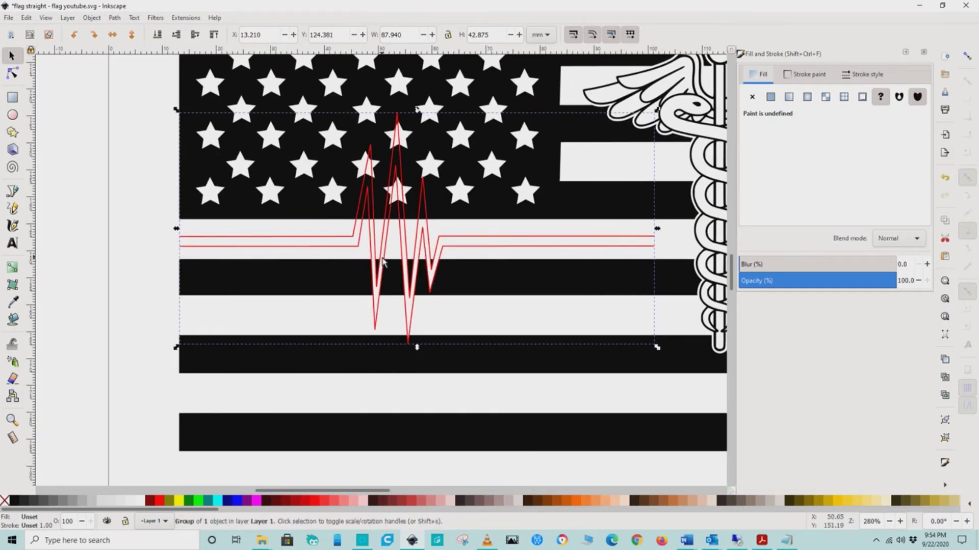
pyautogui.click(769, 97)
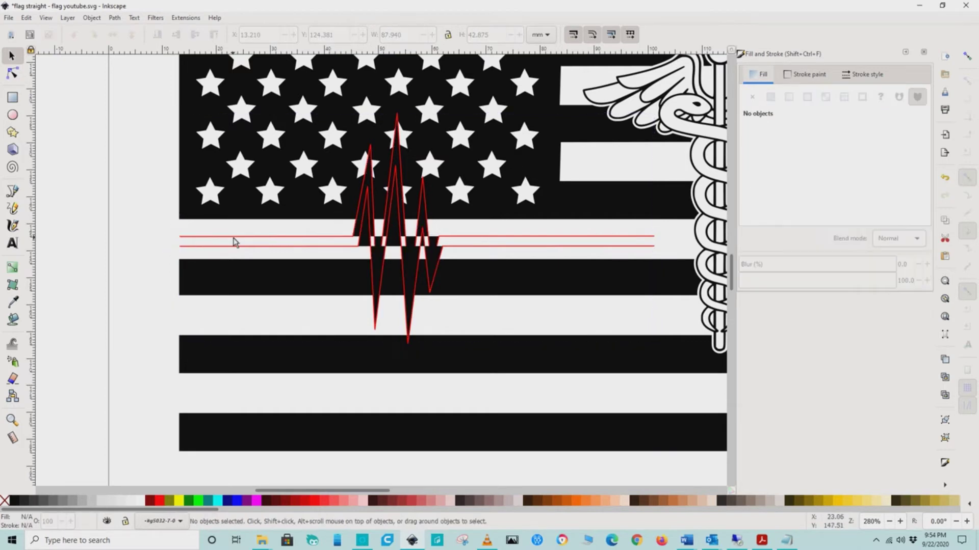
# Subtract the heartbeat's upper line from the flag with the Difference path operation.
pyautogui.doubleClick(357, 220)
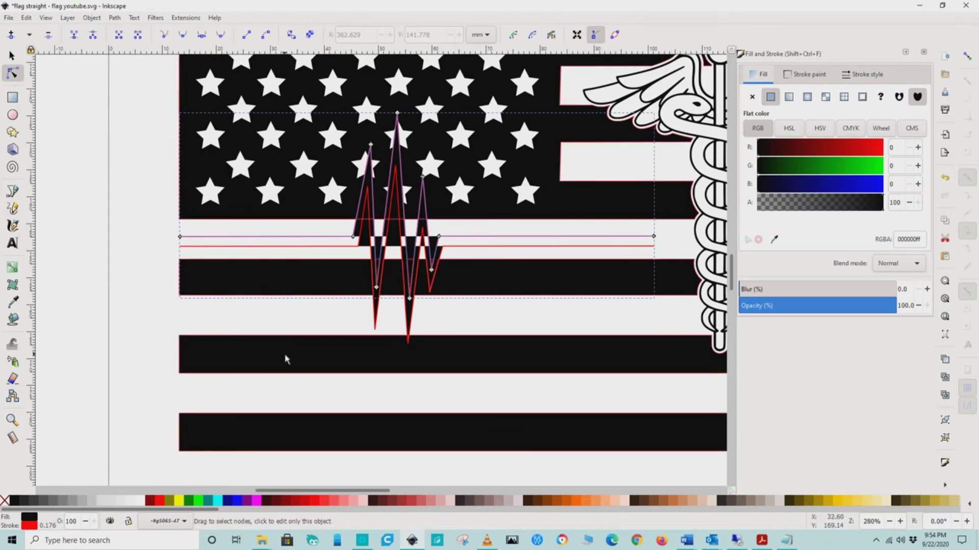
pyautogui.click(299, 389)
pyautogui.click(115, 17)
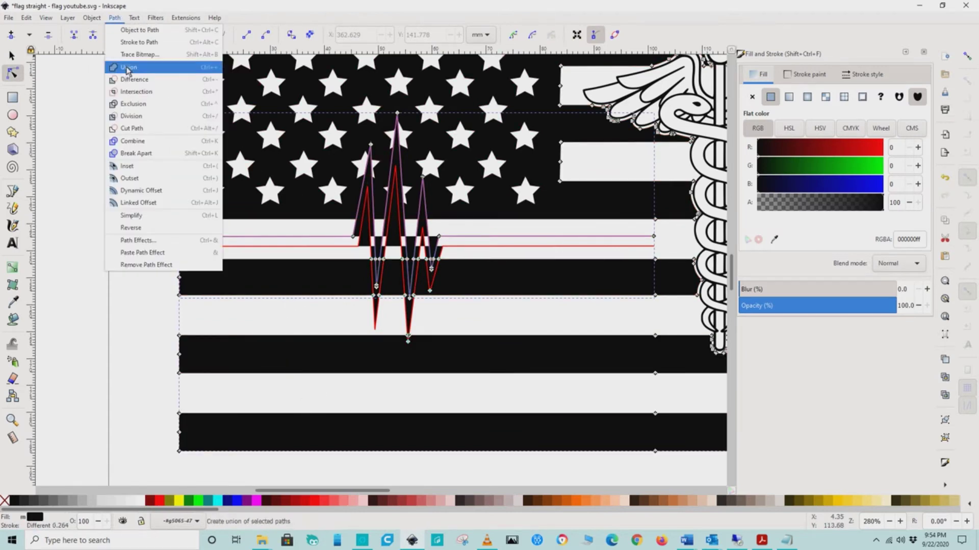
pyautogui.click(147, 80)
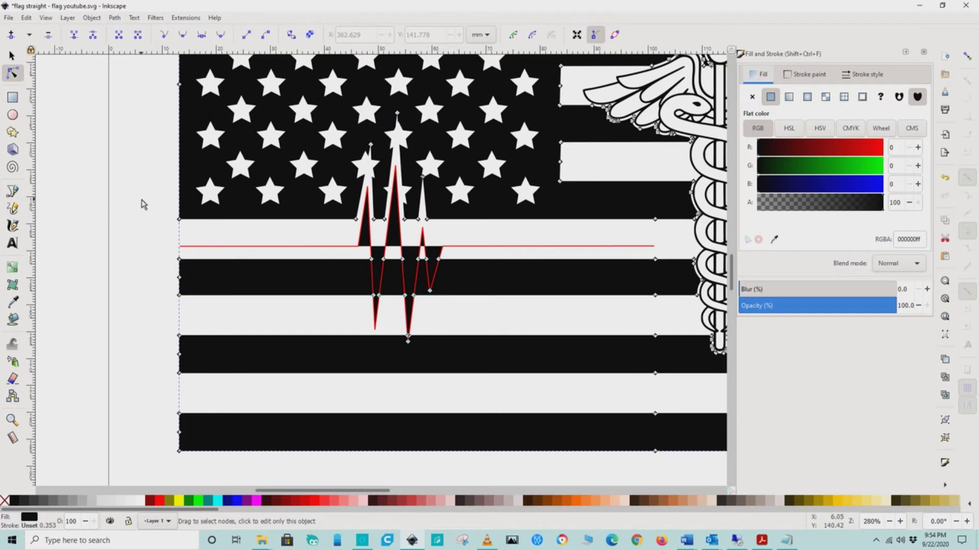
pyautogui.click(142, 204)
# Delete the leftover lower heartbeat path from the flag.
pyautogui.hscroll(5, 290, 228)
pyautogui.click(270, 248)
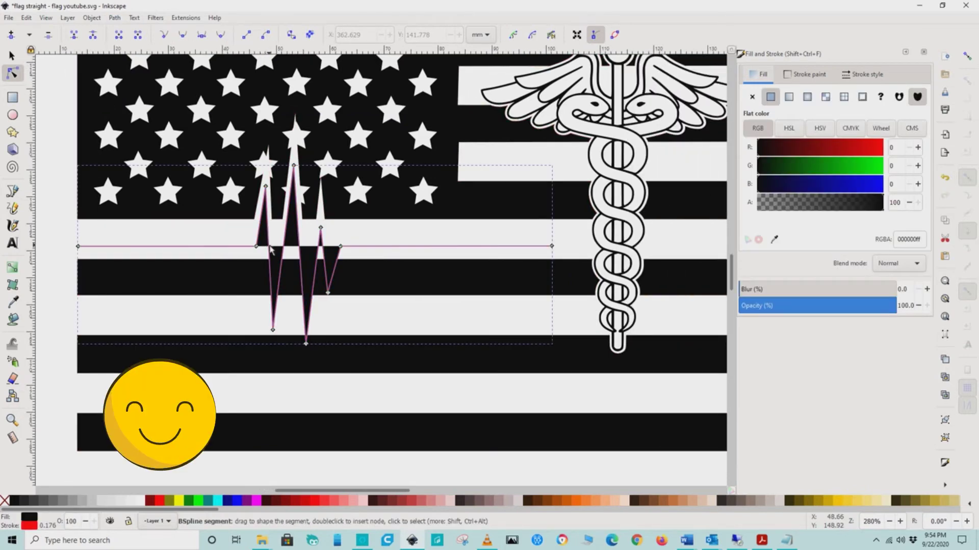
pyautogui.scroll(-3, 270, 249)
pyautogui.press('s')
pyautogui.click(269, 245)
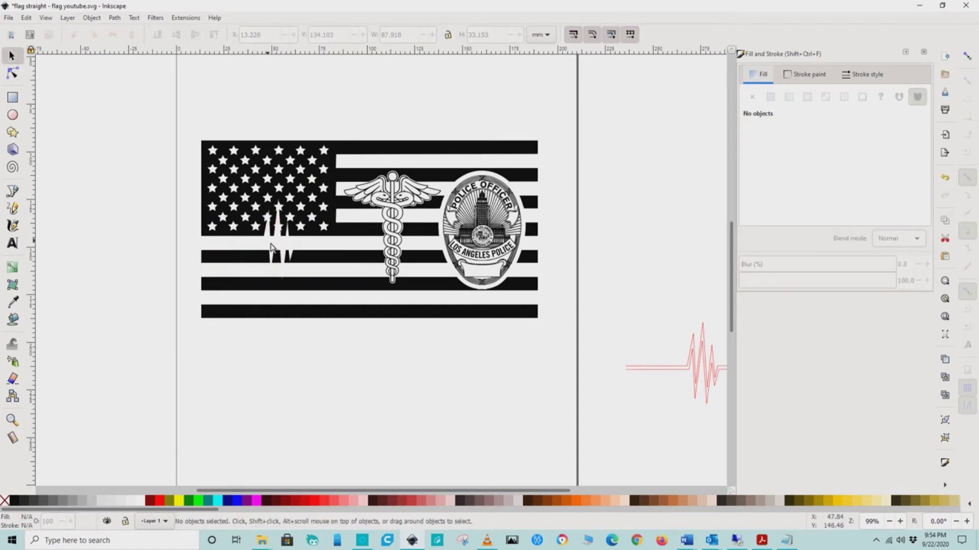
# Move the original red heartbeat line from beside the page onto the flag, over the matching heartbeat cutout.
pyautogui.moveTo(703, 373); pyautogui.dragTo(241, 237)
pyautogui.scroll(3, 274, 245)
pyautogui.scroll(2, 277, 245)
pyautogui.scroll(-1, 245, 239)
pyautogui.click(359, 260)
pyautogui.scroll(-3, 376, 270)
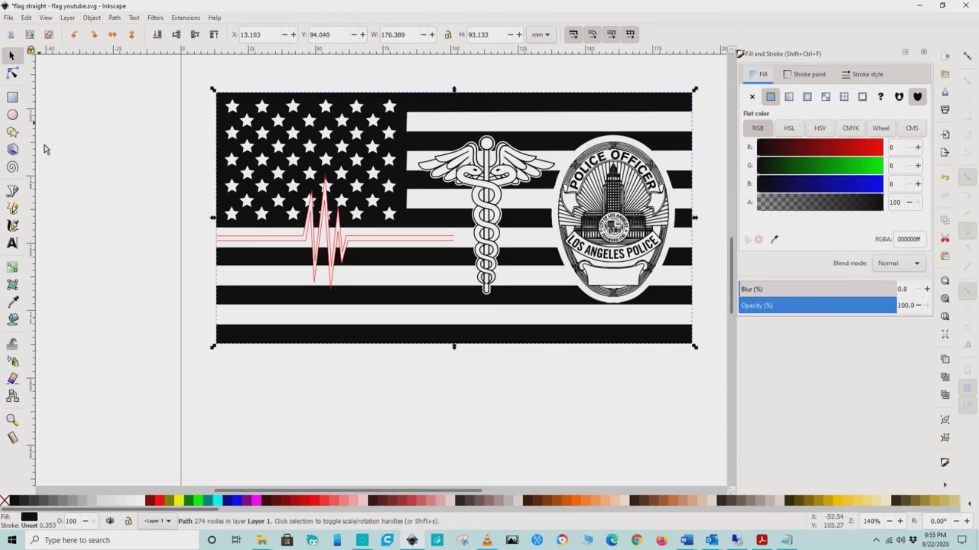
# Draw a vertical line about 7.5 mm long across the white stripe at the right end of the heartbeat lines.
pyautogui.click(13, 191)
pyautogui.scroll(4, 432, 239)
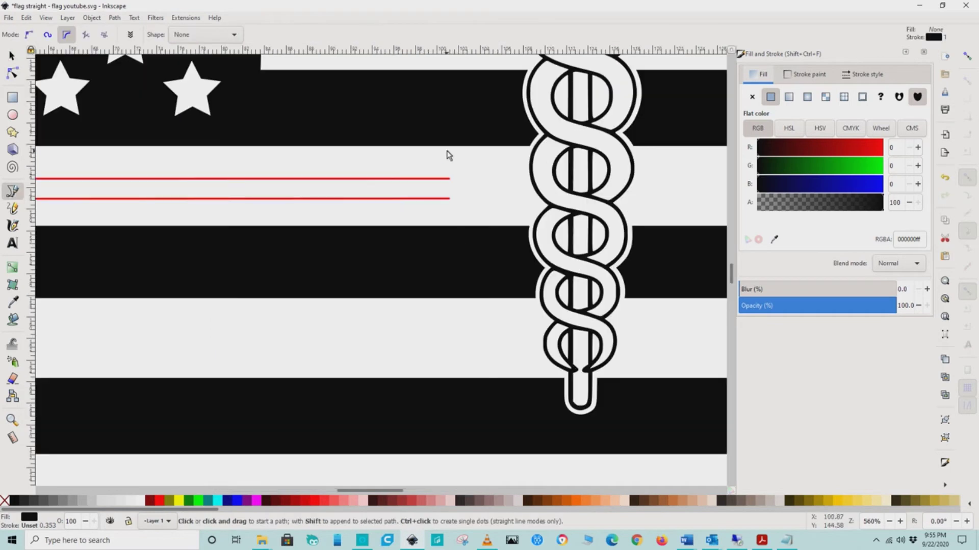
pyautogui.click(448, 147)
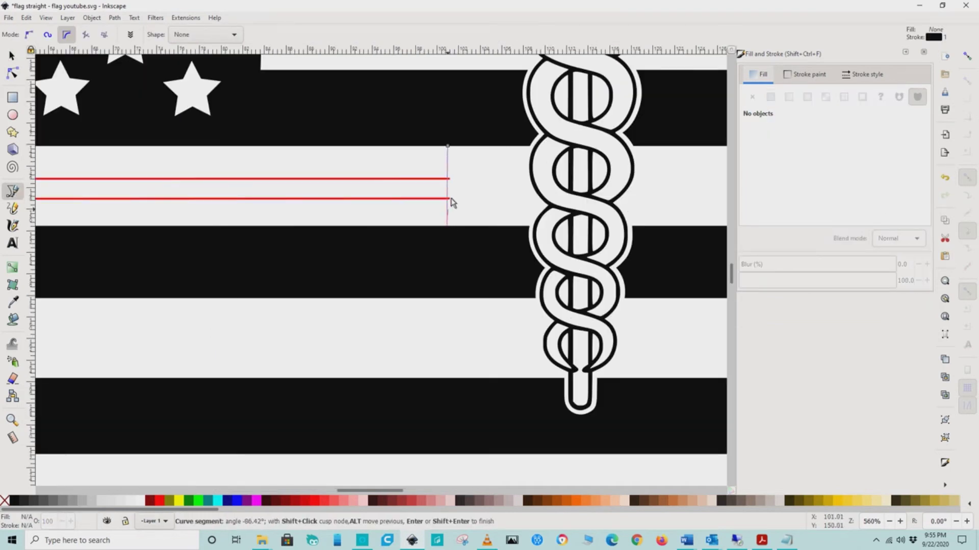
pyautogui.doubleClick(447, 229)
# Shift the vertical line slightly to the right to meet the ends of the heartbeat lines, and deselect it.
pyautogui.click(11, 55)
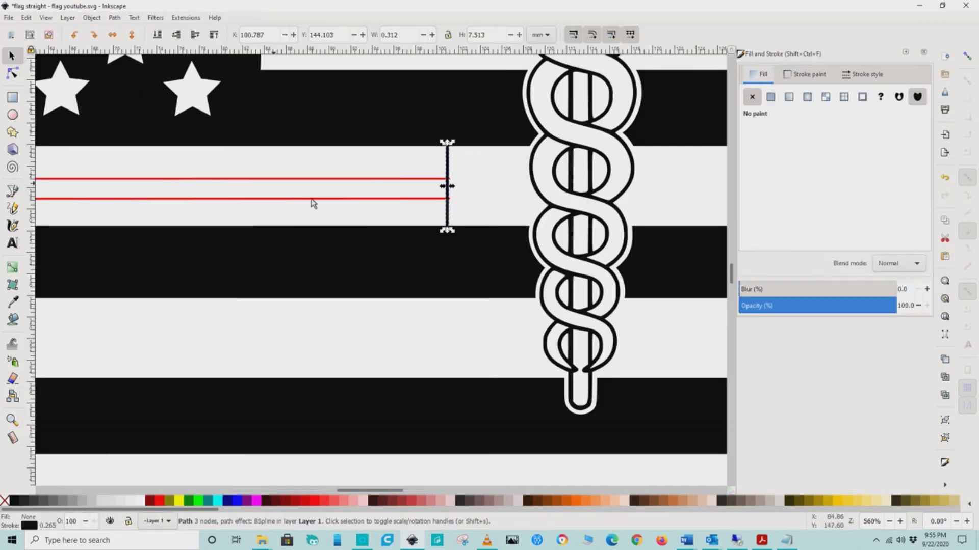
pyautogui.click(452, 217)
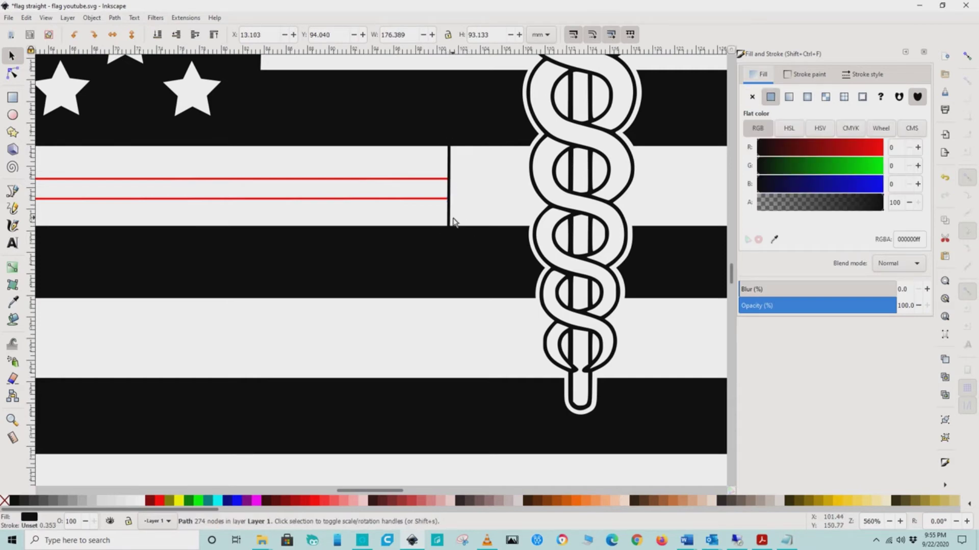
pyautogui.click(449, 216)
pyautogui.scroll(-4, 472, 244)
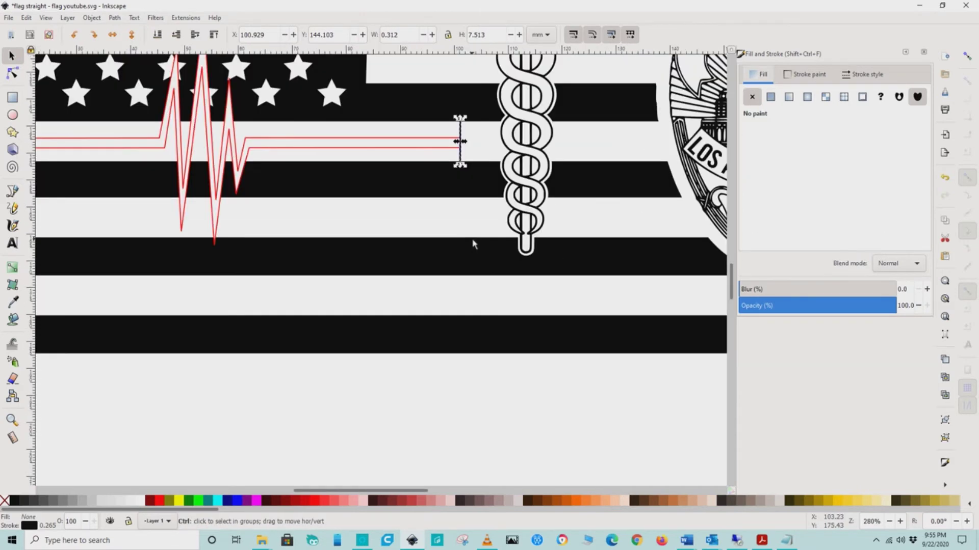
pyautogui.press('Escape')
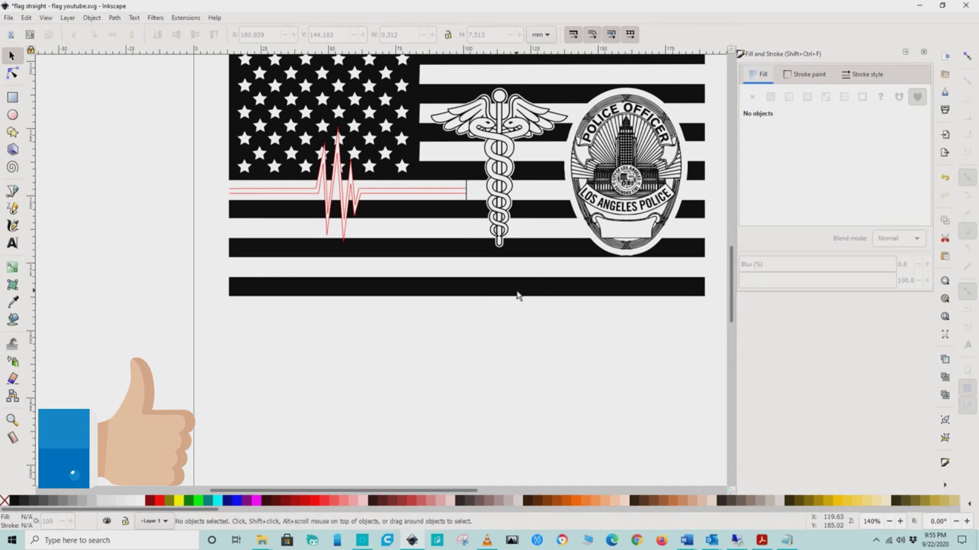
pyautogui.scroll(-2, 579, 287)
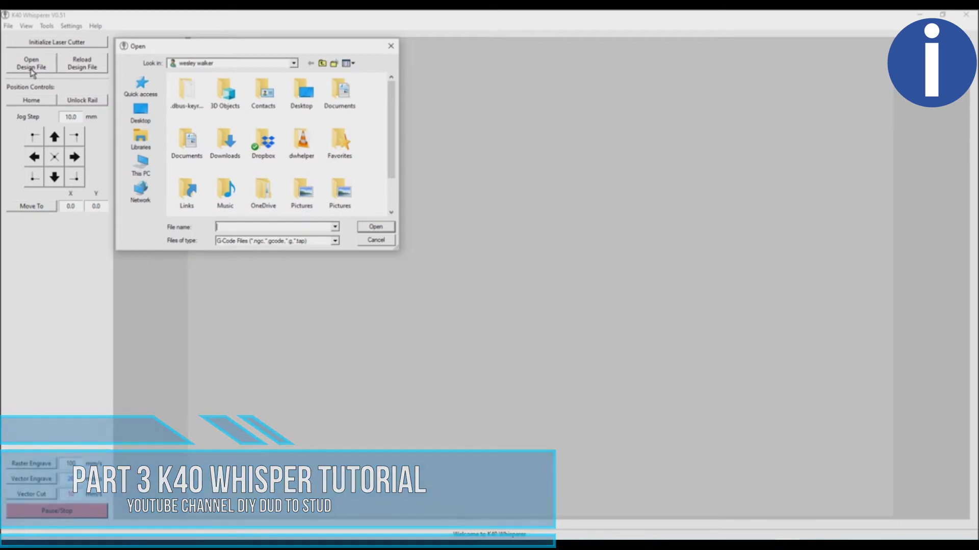
# Open the SVG design file "K40 laser lapd med flag.svg" from the "Police and Nurse Flag" desktop folder in K40 Whisperer.
pyautogui.click(145, 115)
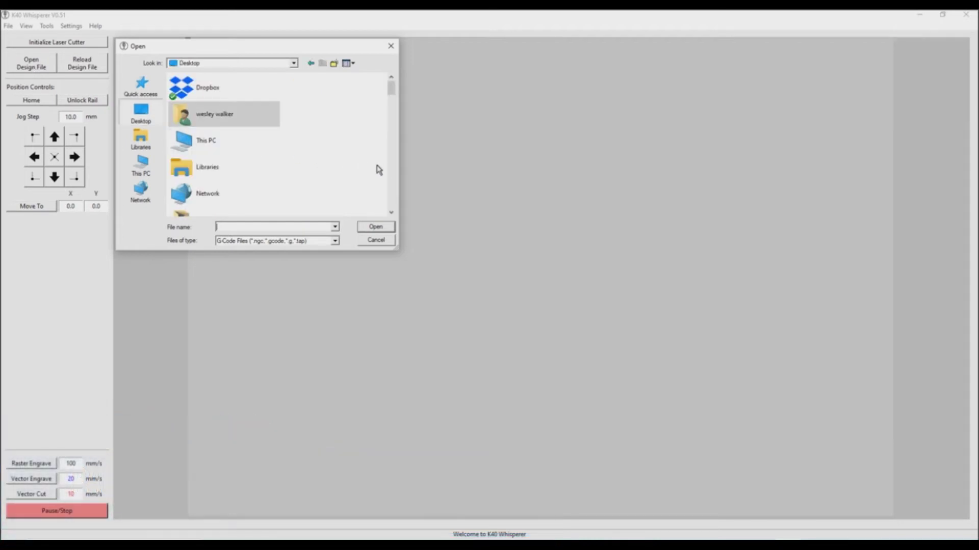
pyautogui.doubleClick(227, 151)
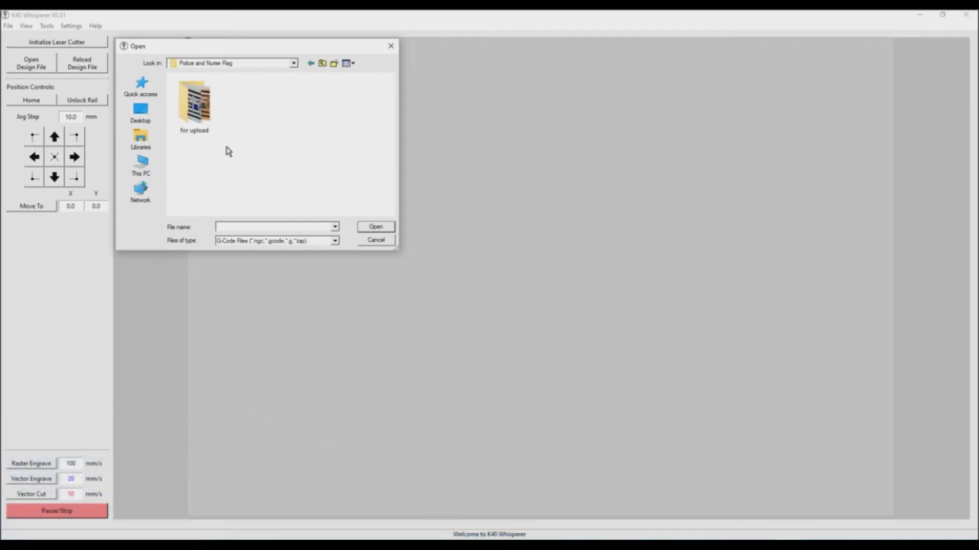
pyautogui.click(255, 244)
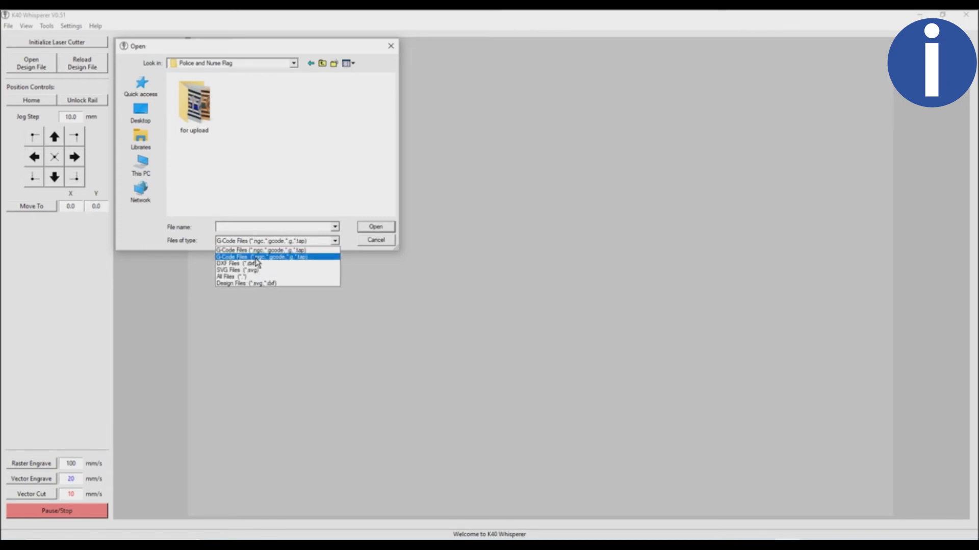
pyautogui.click(257, 270)
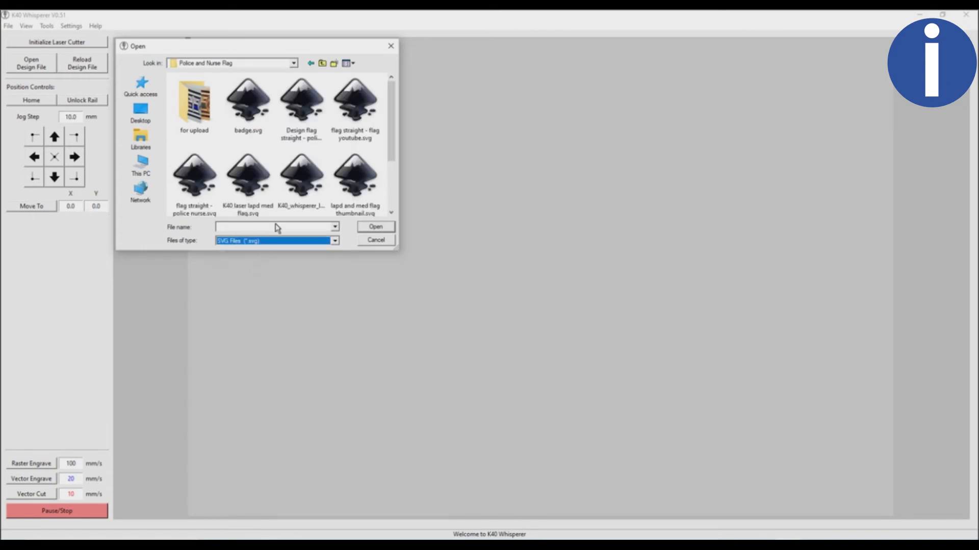
pyautogui.click(261, 178)
pyautogui.scroll(-1, 261, 179)
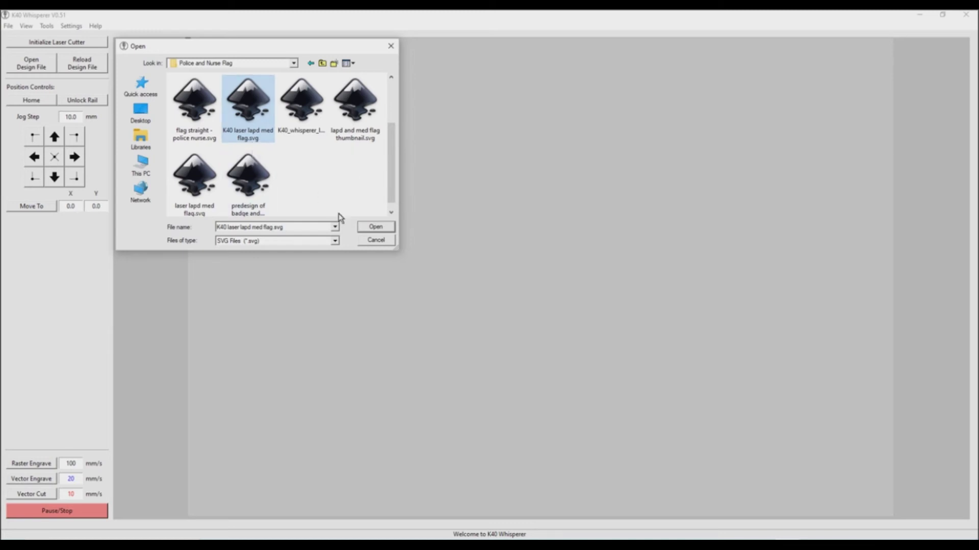
pyautogui.click(376, 227)
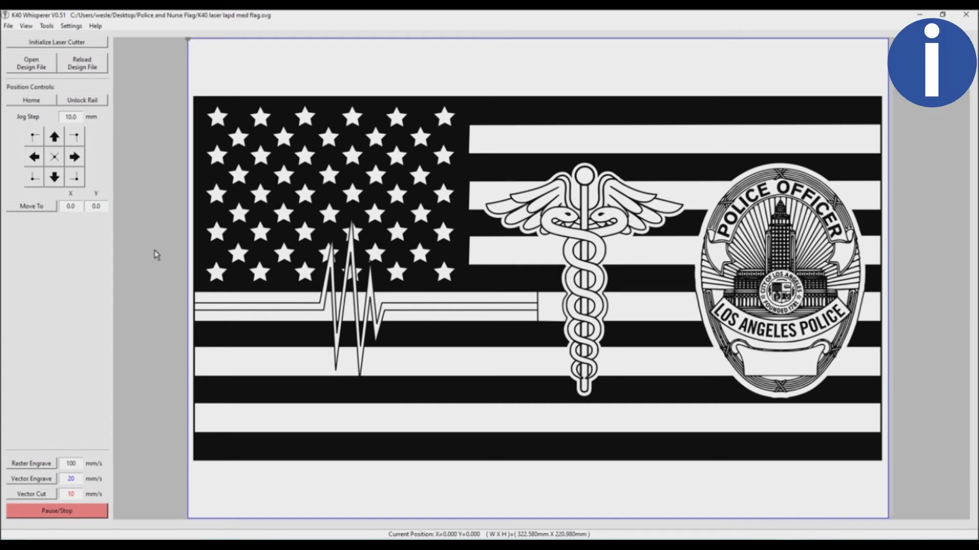
# Try to trace the flag design's boundary with the laser head, with the laser enabled on during the trace.
pyautogui.click(47, 26)
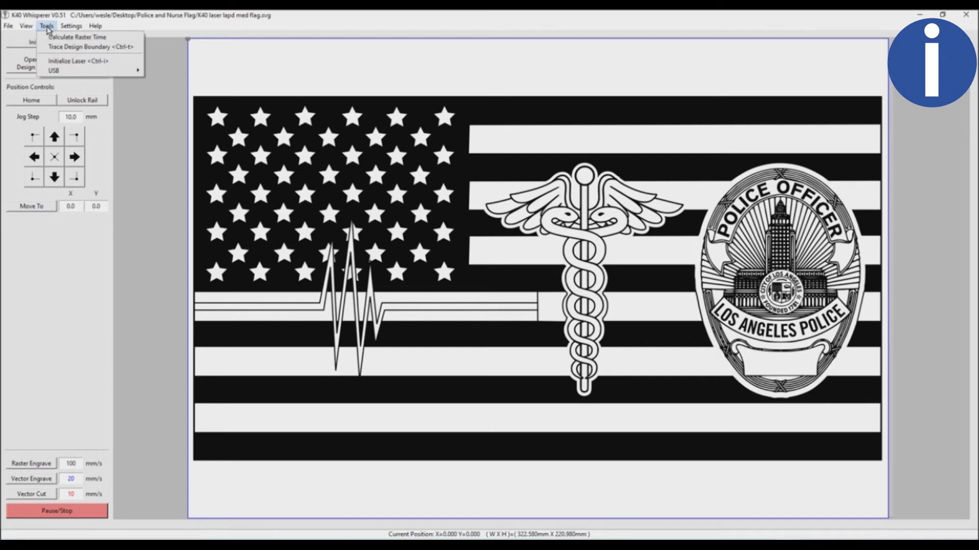
pyautogui.click(54, 51)
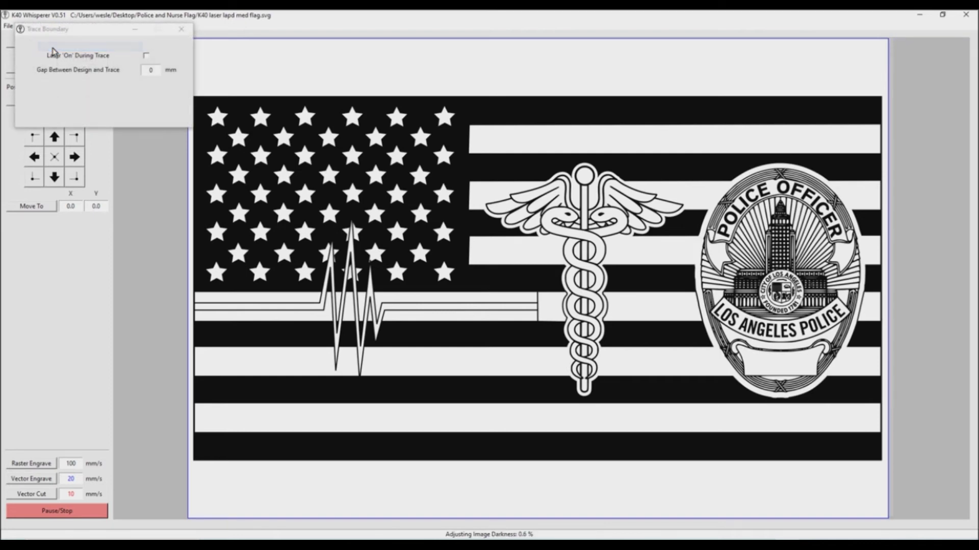
pyautogui.click(147, 56)
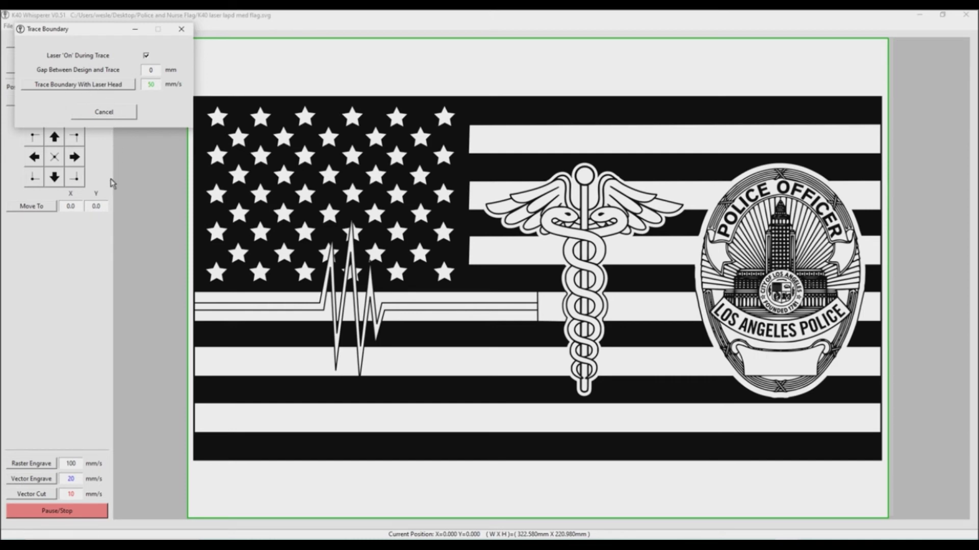
pyautogui.click(97, 86)
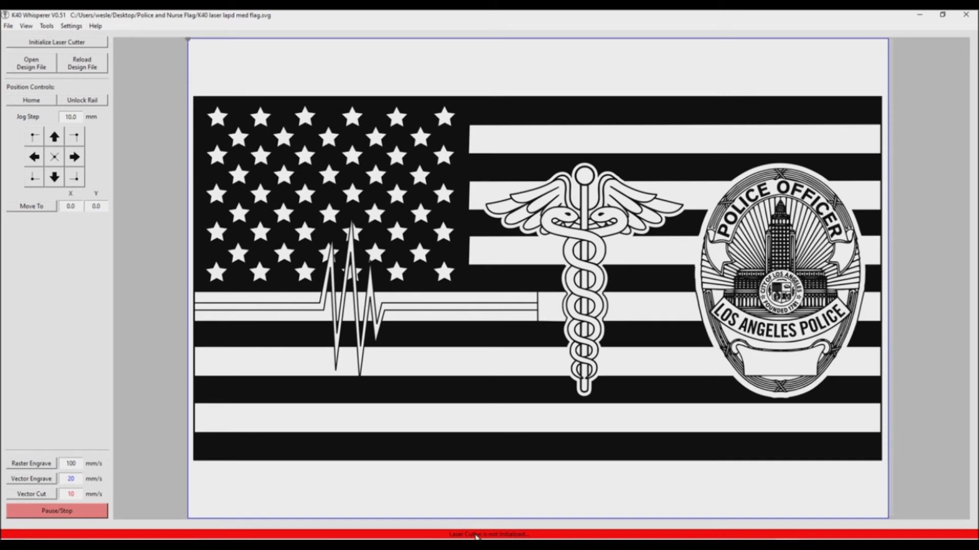
# Try to initialize the laser cutter.
pyautogui.click(71, 26)
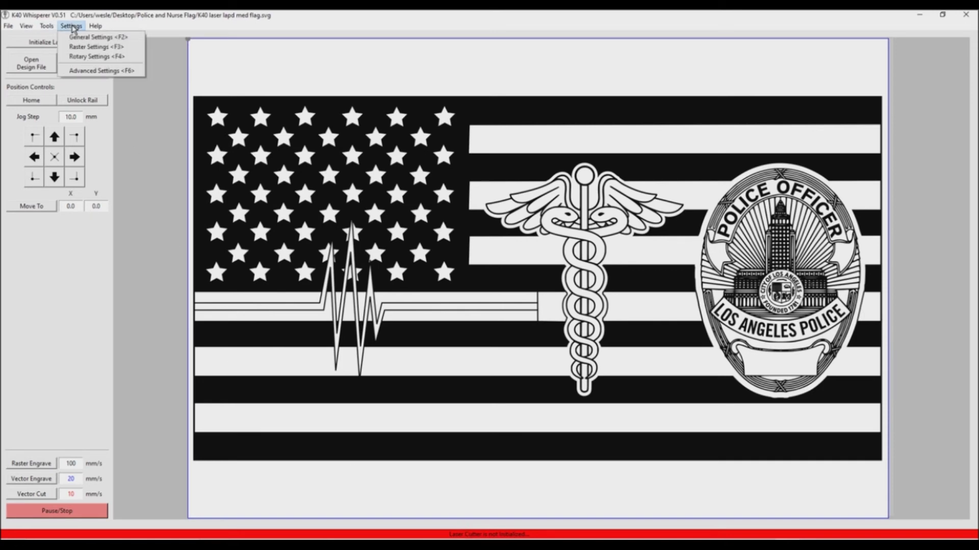
pyautogui.moveTo(48, 26)
pyautogui.click(48, 26)
pyautogui.click(49, 26)
pyautogui.click(53, 61)
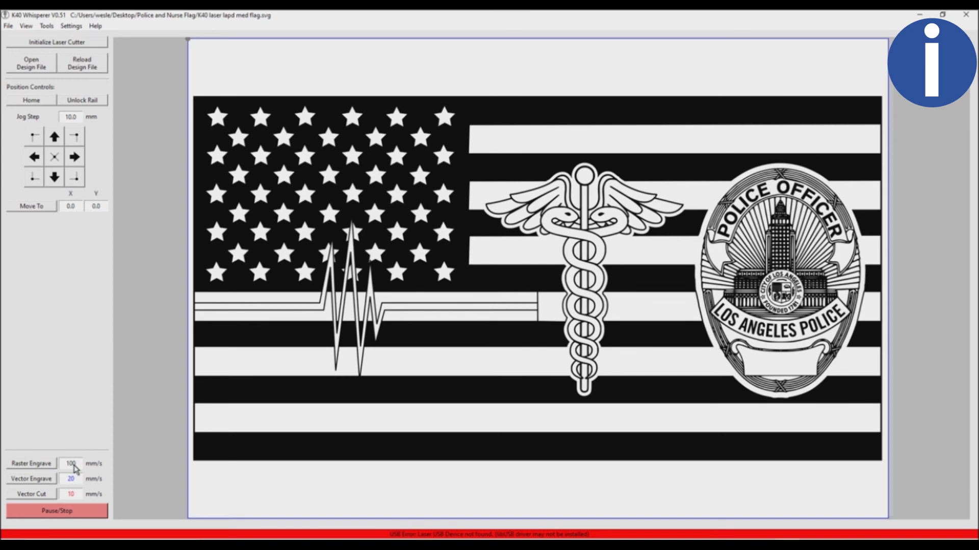
# Set the raster engrave speed to 230 mm/s.
pyautogui.write('230')
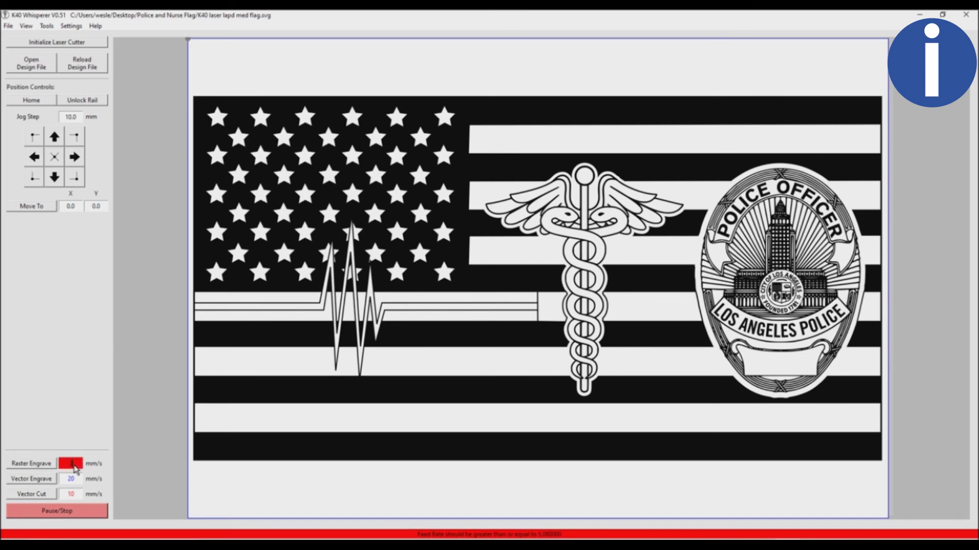